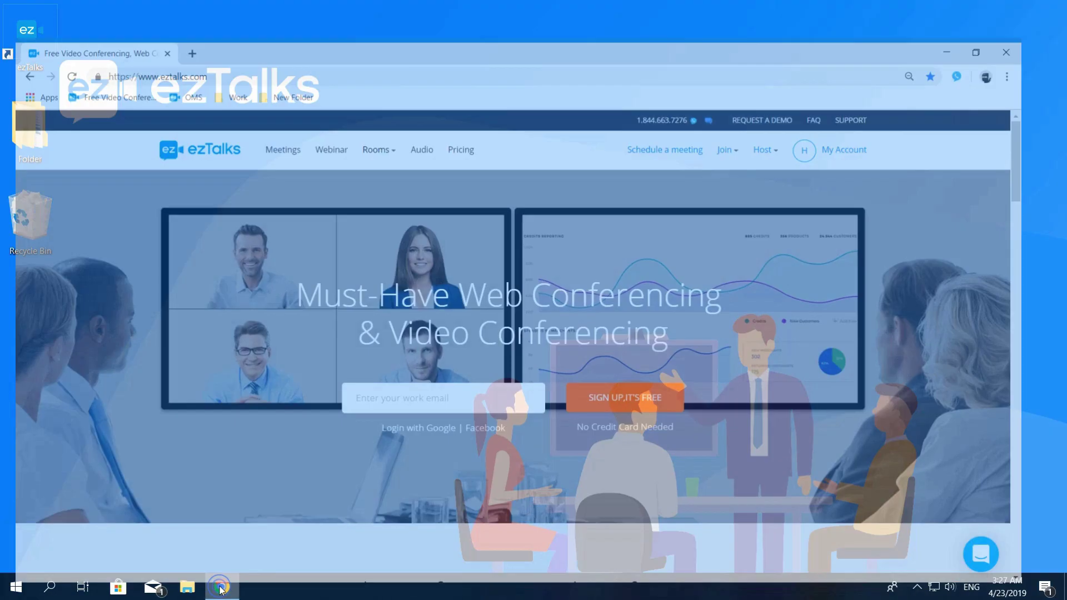
Step: Go to the account's user center and show the list of my webinars
click(248, 38)
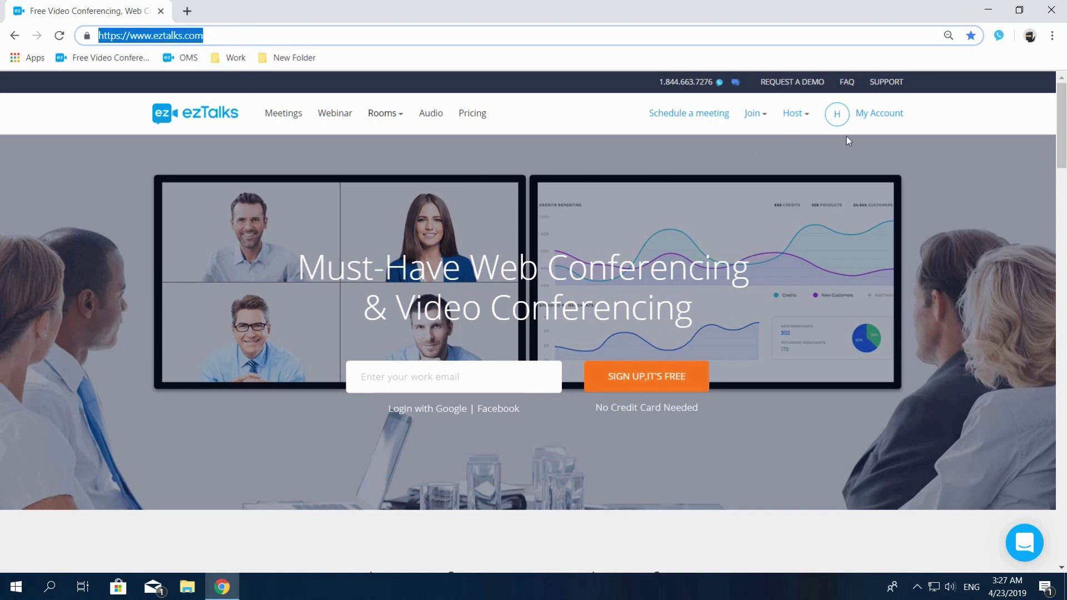
click(873, 122)
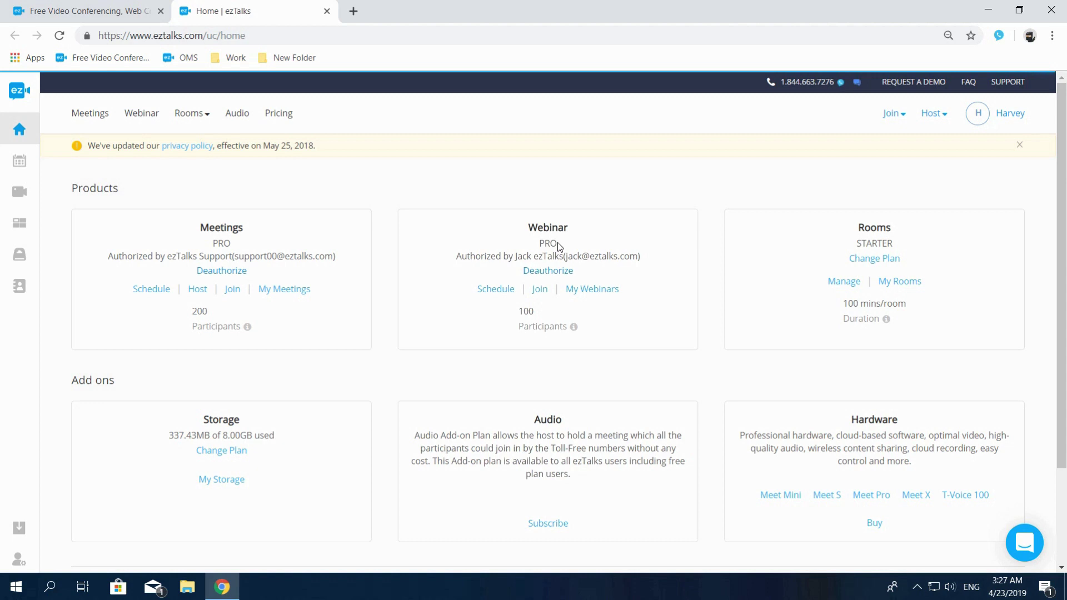
click(21, 202)
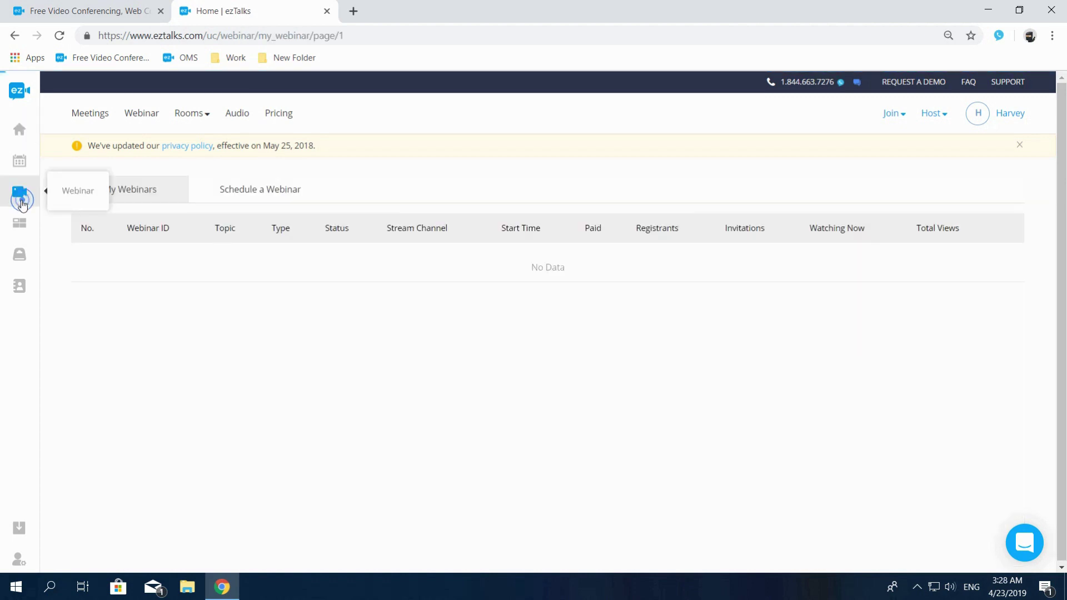
Step: Start a new webinar and replace the topic 'My Webinar' with 'ezTalks Webinar Demo'
click(243, 191)
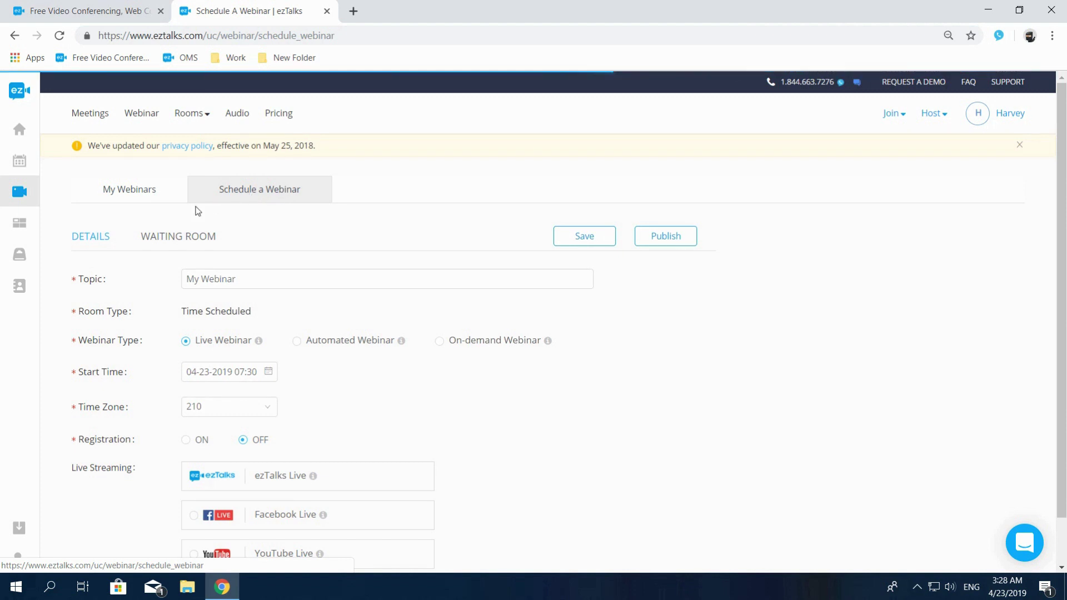
click(161, 238)
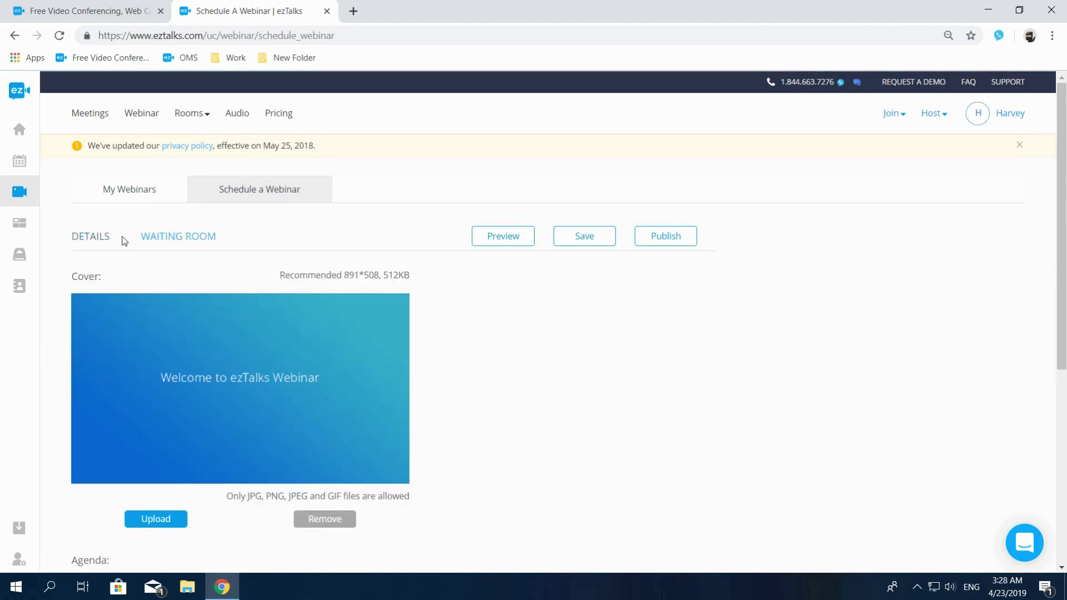
click(91, 238)
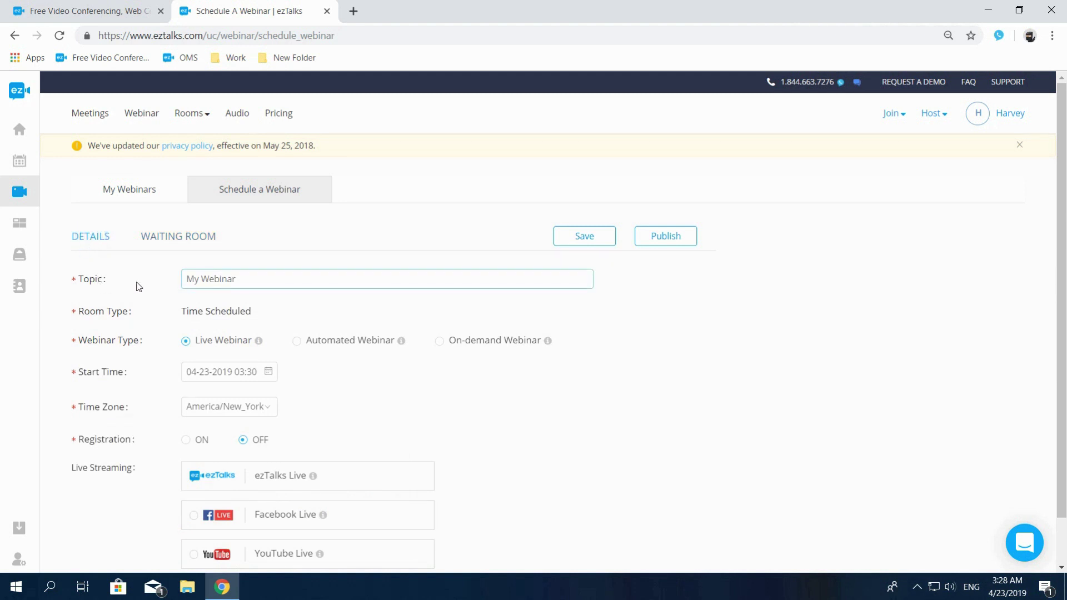
drag(236, 278, 187, 279)
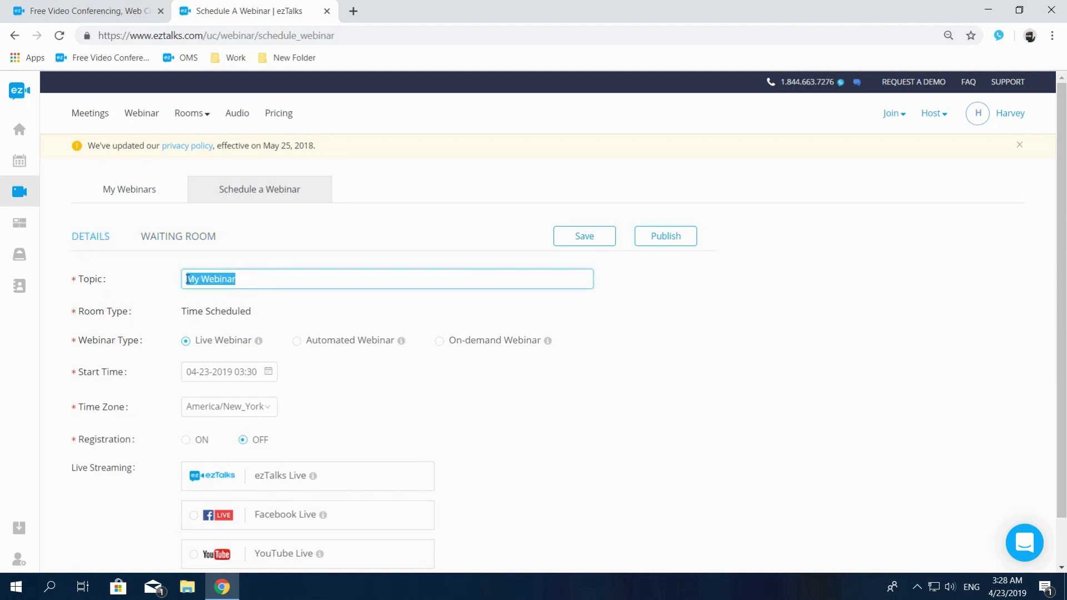
text(ezTalks Webinar Demo)
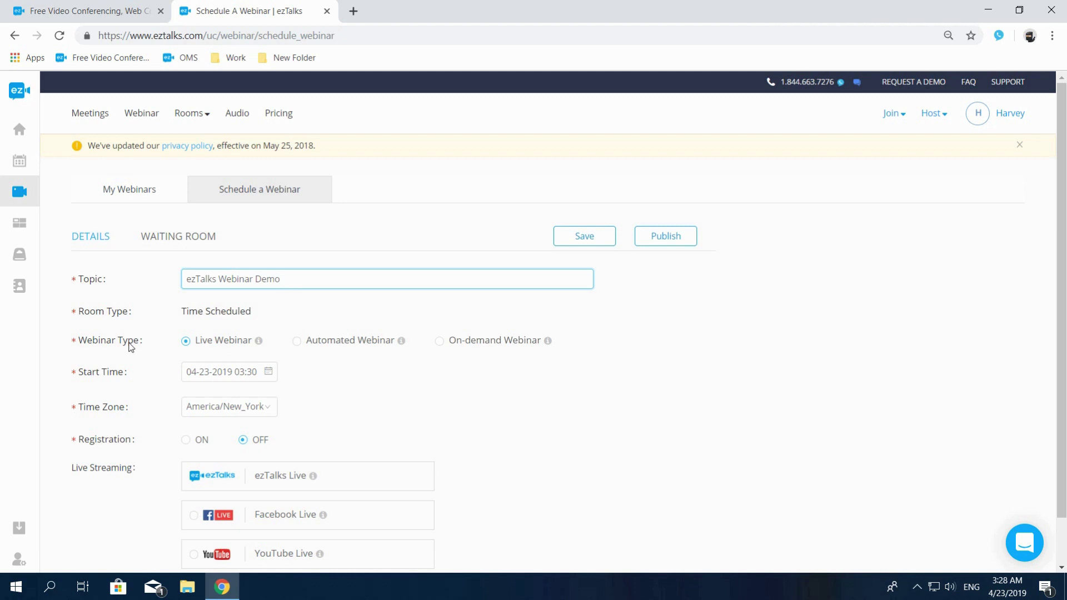
Step: Set the webinar type to Automated Webinar
mouse_move(257, 345)
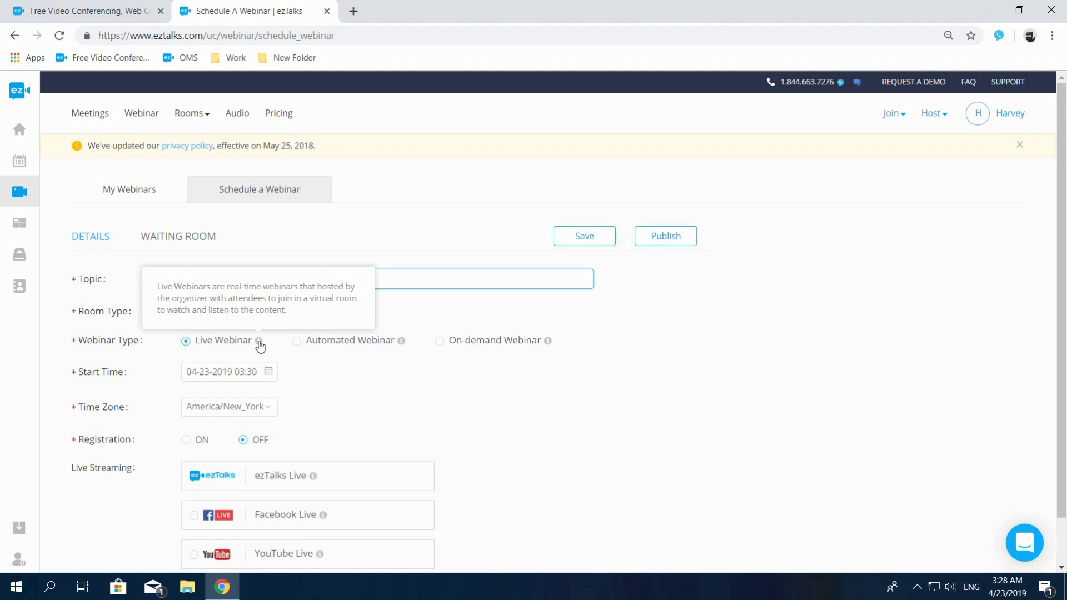
click(296, 341)
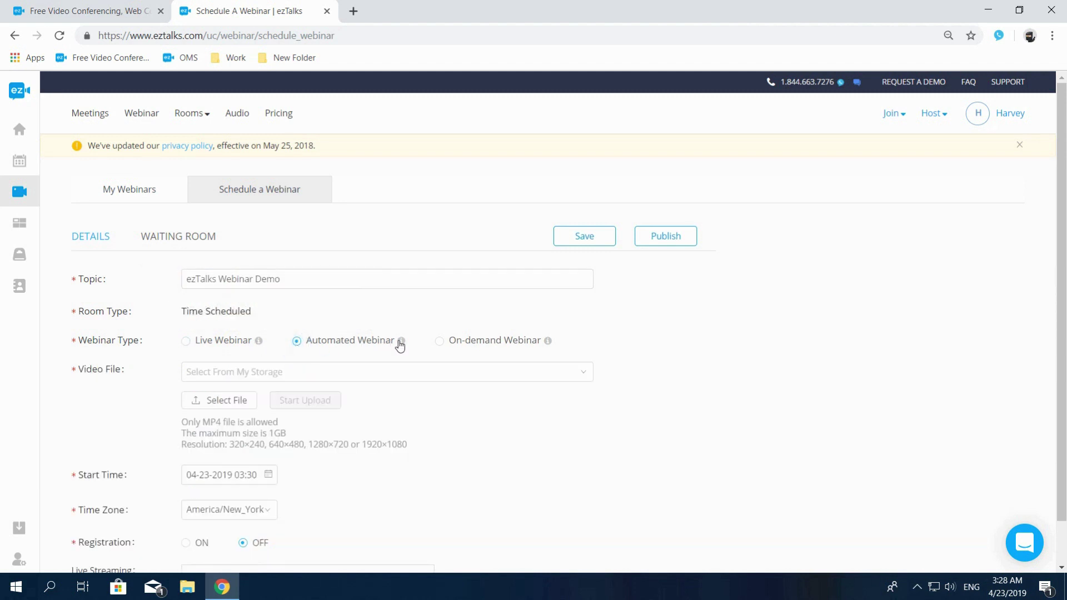
mouse_move(400, 345)
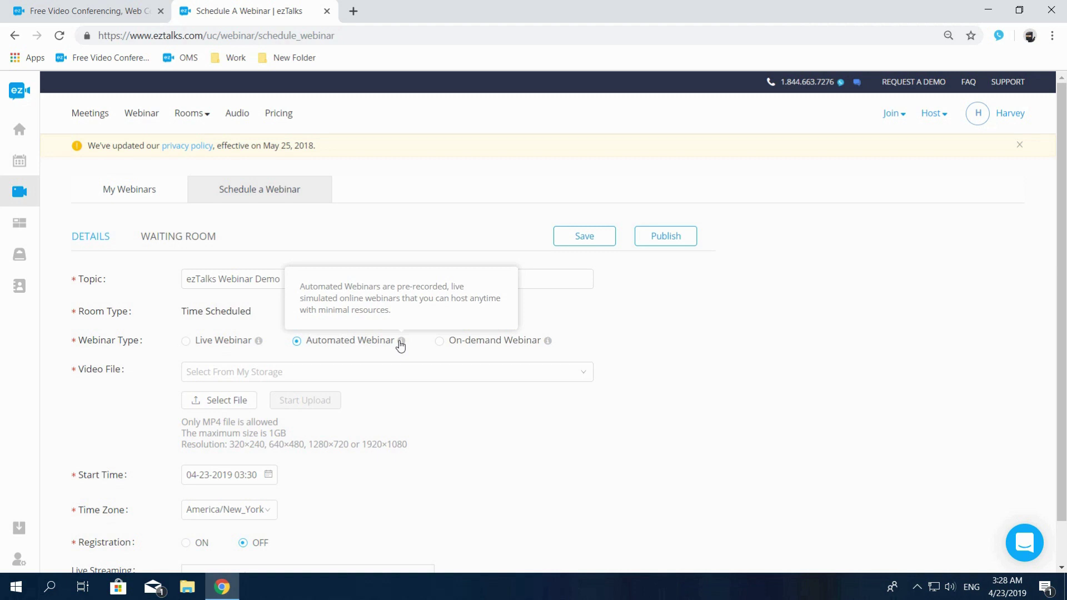
mouse_move(548, 347)
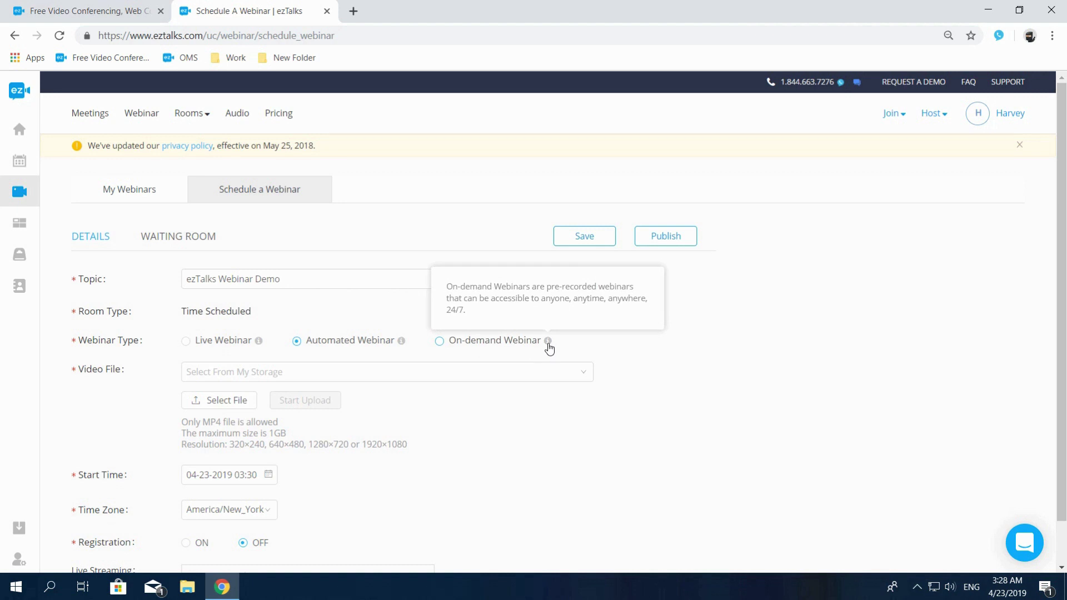
click(186, 341)
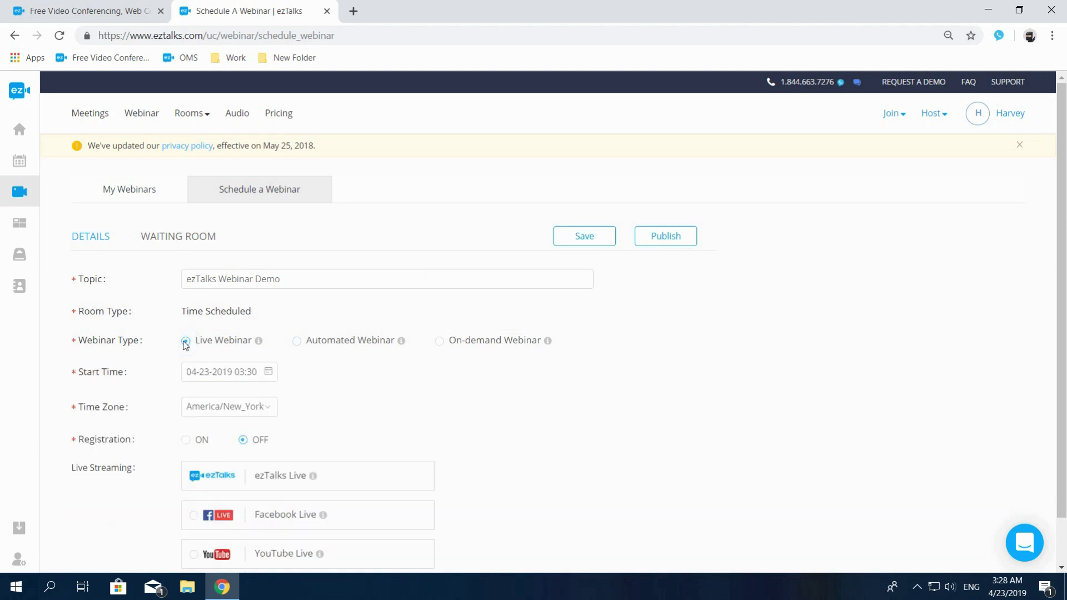
click(266, 371)
click(265, 542)
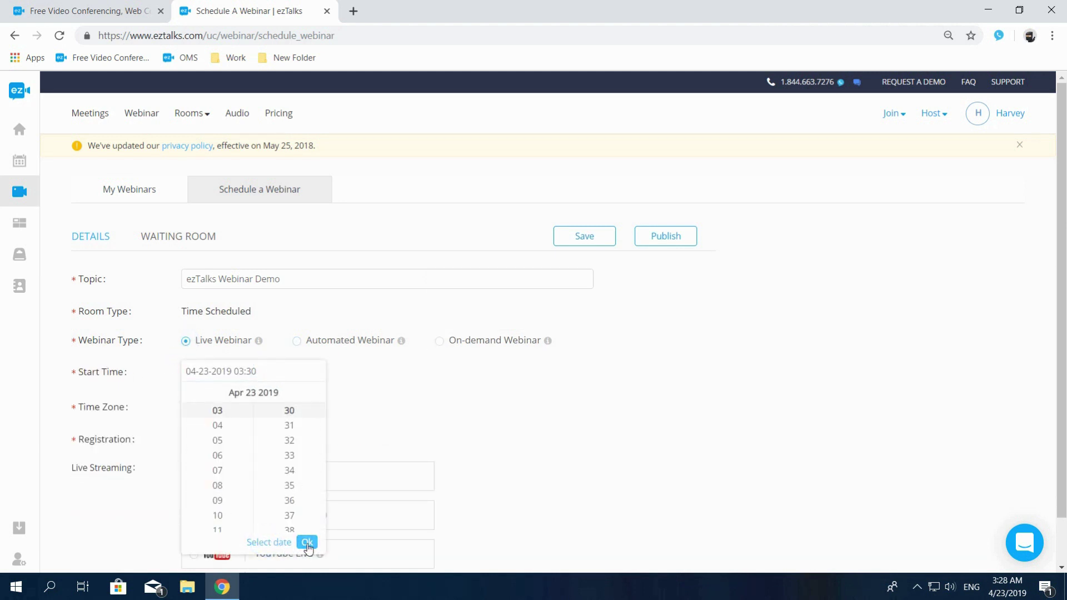
click(307, 541)
click(216, 410)
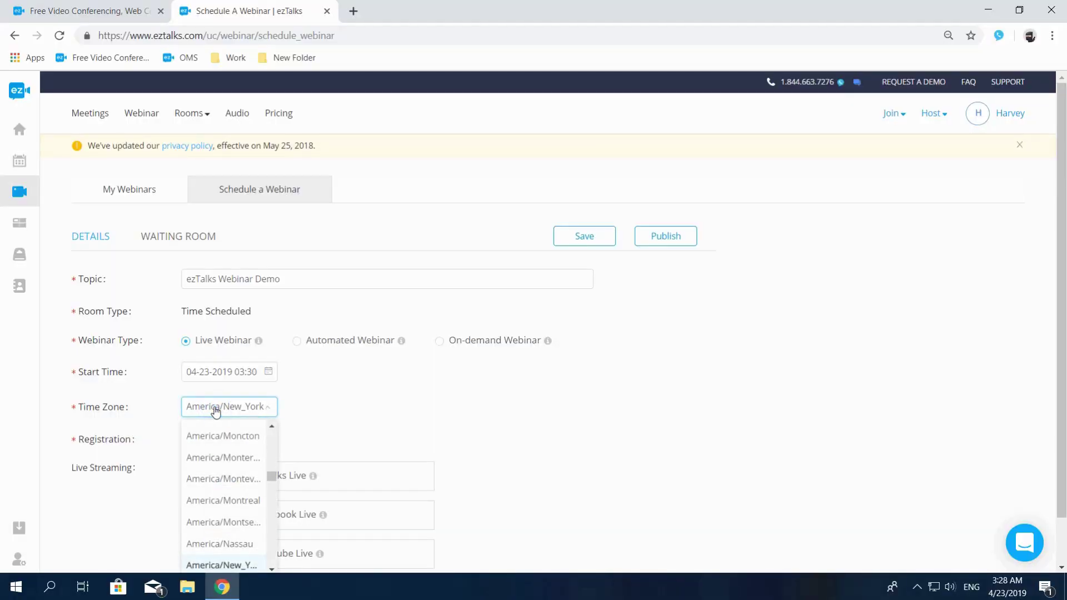
click(214, 409)
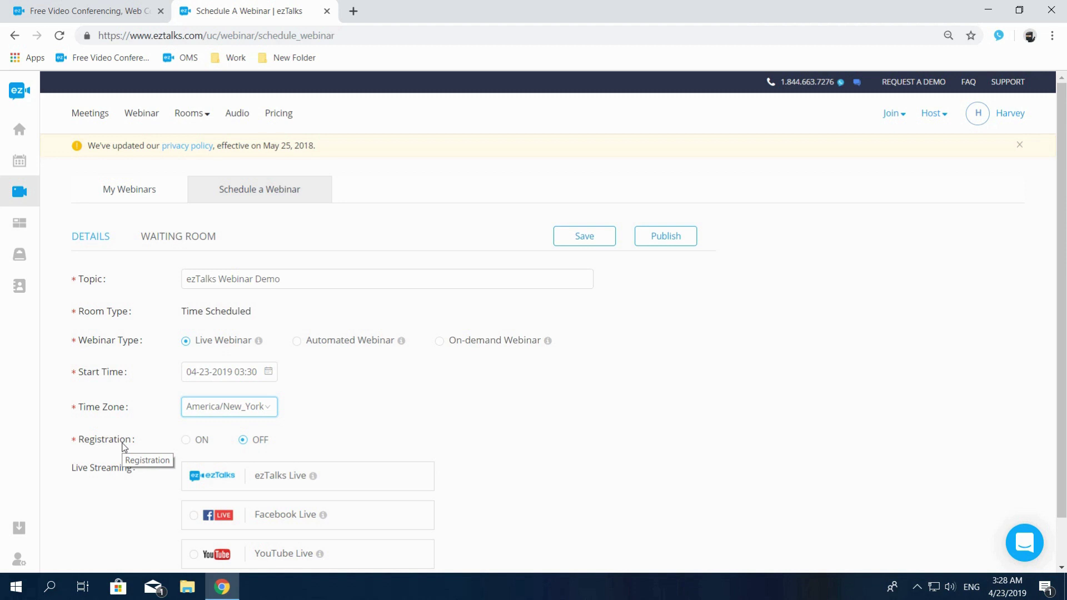
click(185, 439)
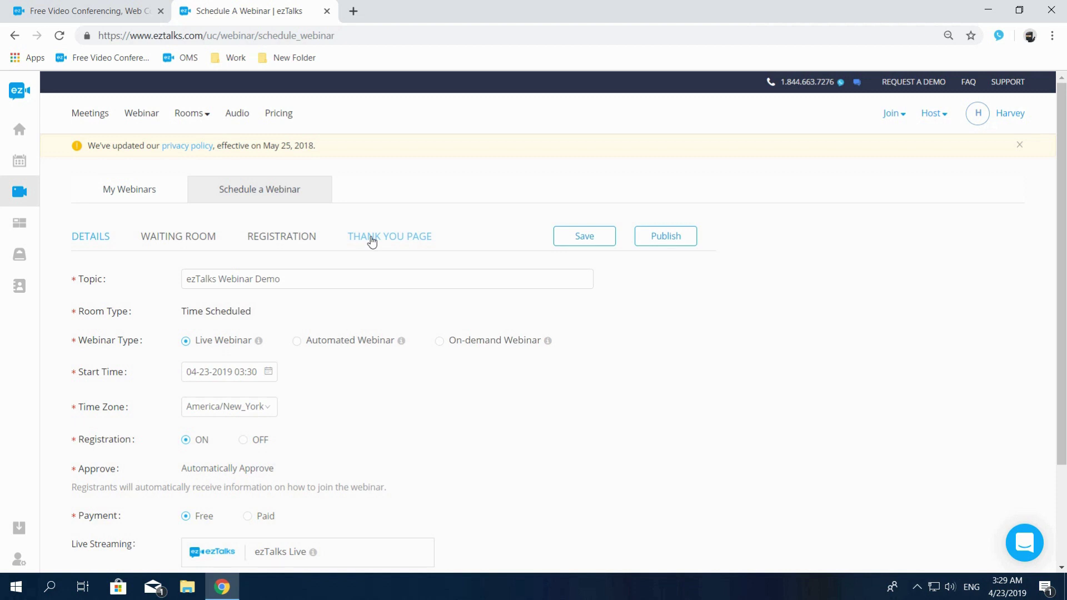
Step: Set payment to Paid with the price field ready and USD currency
scroll(370, 240, down, 3)
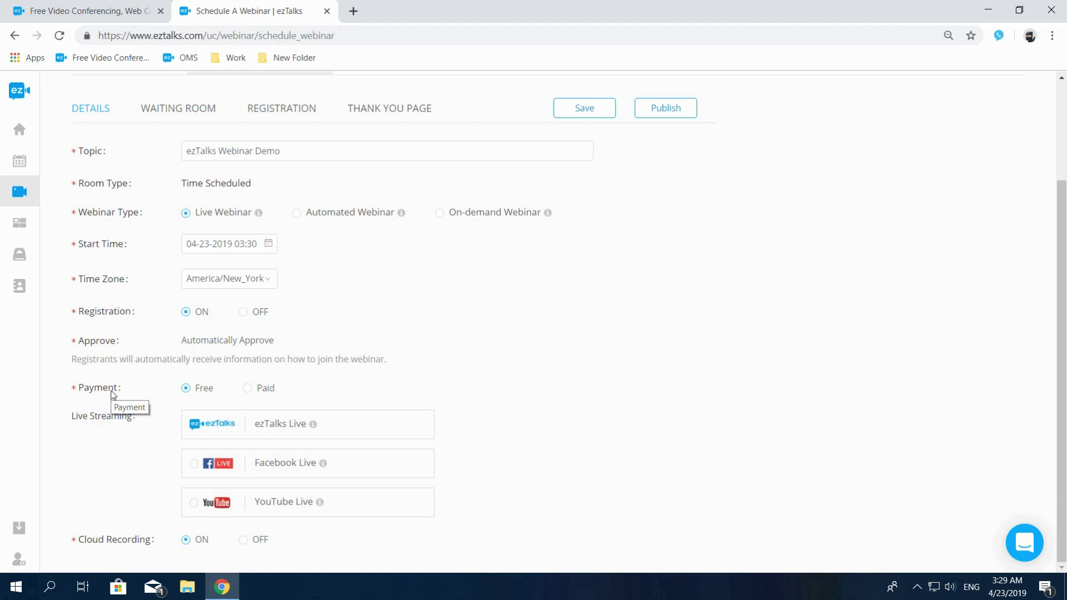
click(247, 388)
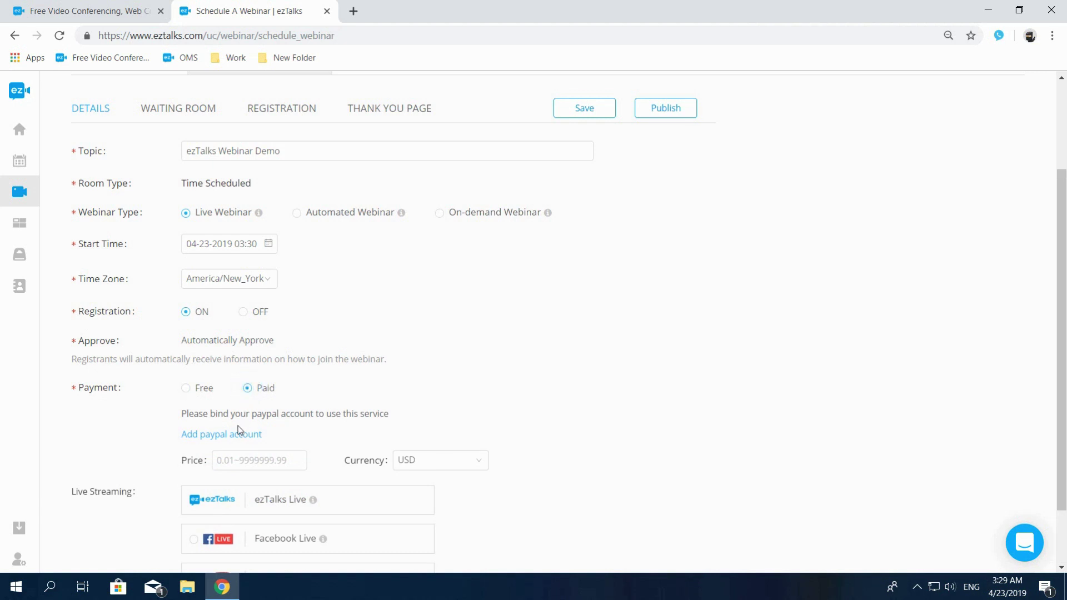
click(236, 461)
click(443, 465)
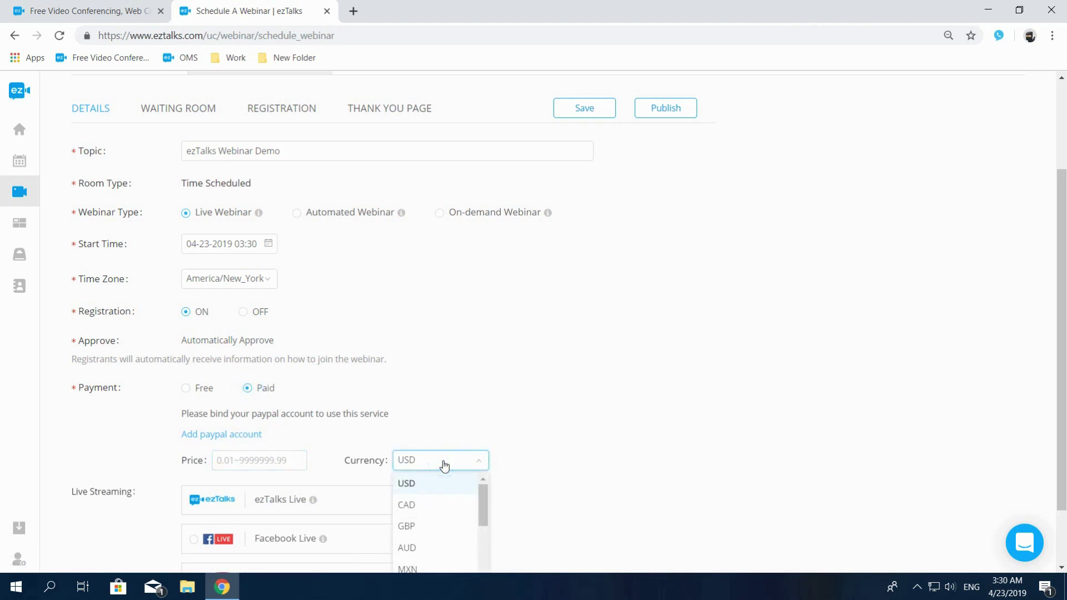
scroll(443, 465, down, 2)
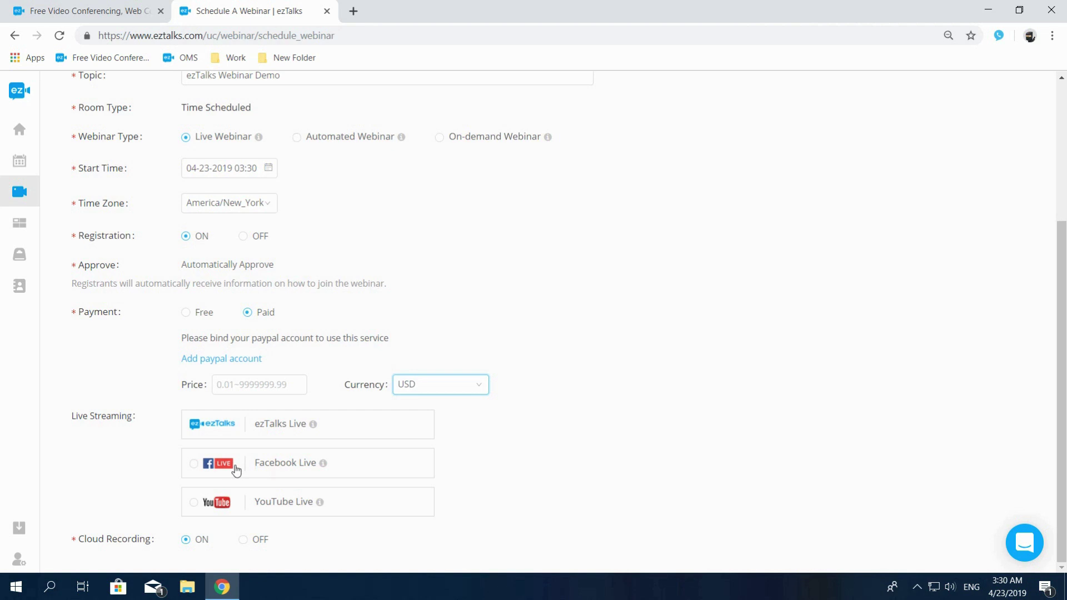
Step: Review the YouTube Live server URL help, then choose Facebook Live streaming instead
click(193, 503)
scroll(191, 504, down, 2)
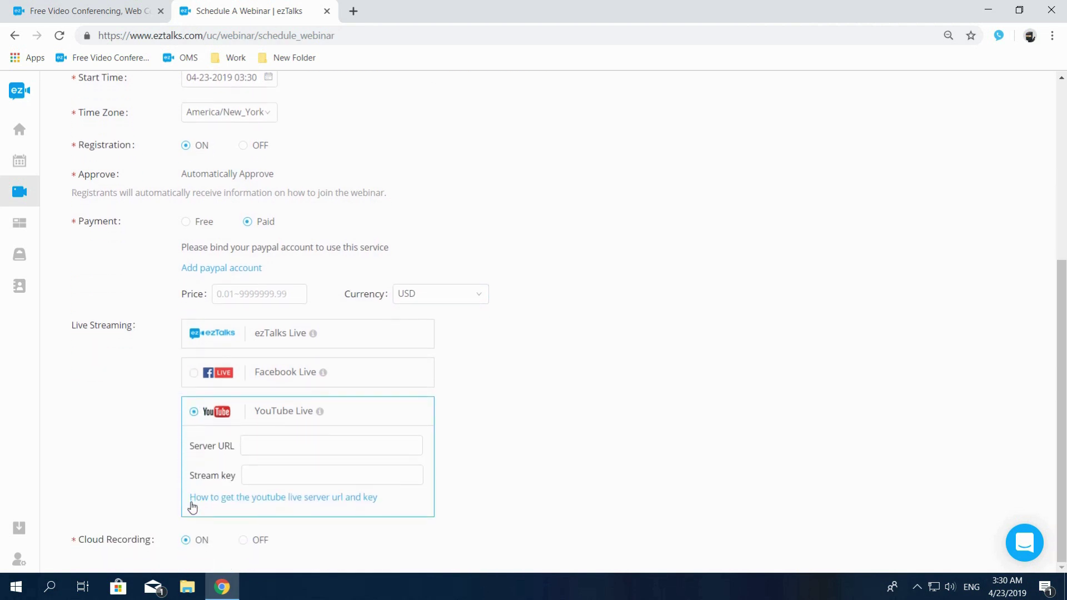
mouse_move(321, 418)
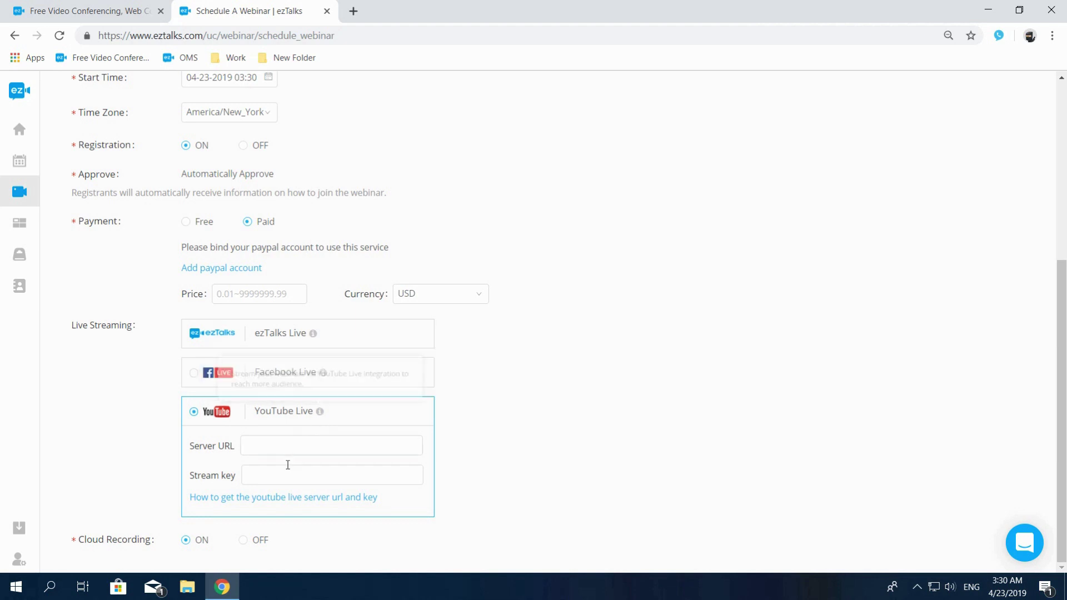
click(287, 497)
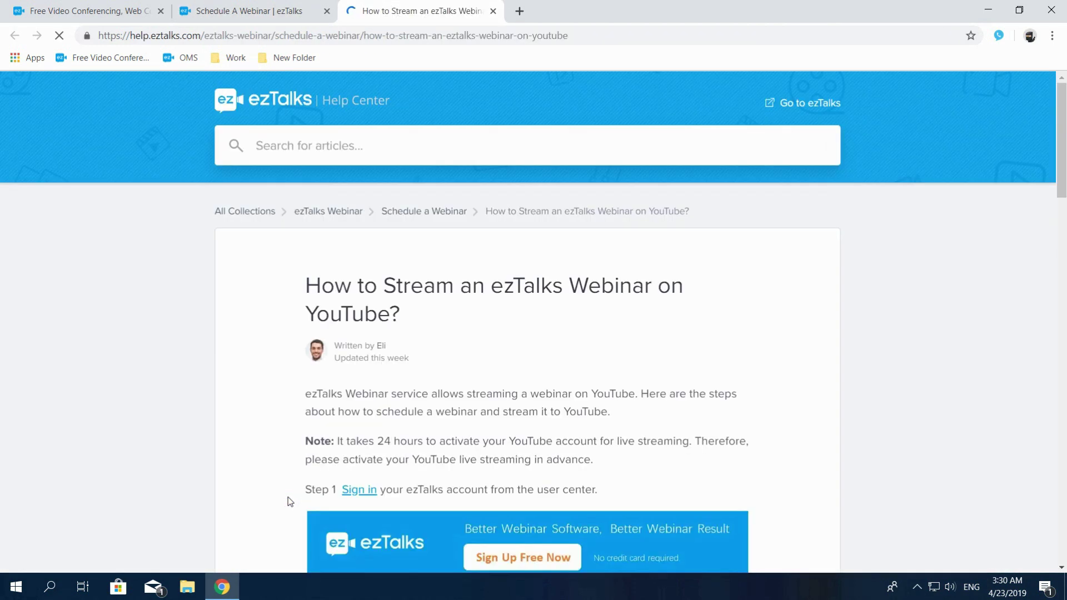
click(493, 12)
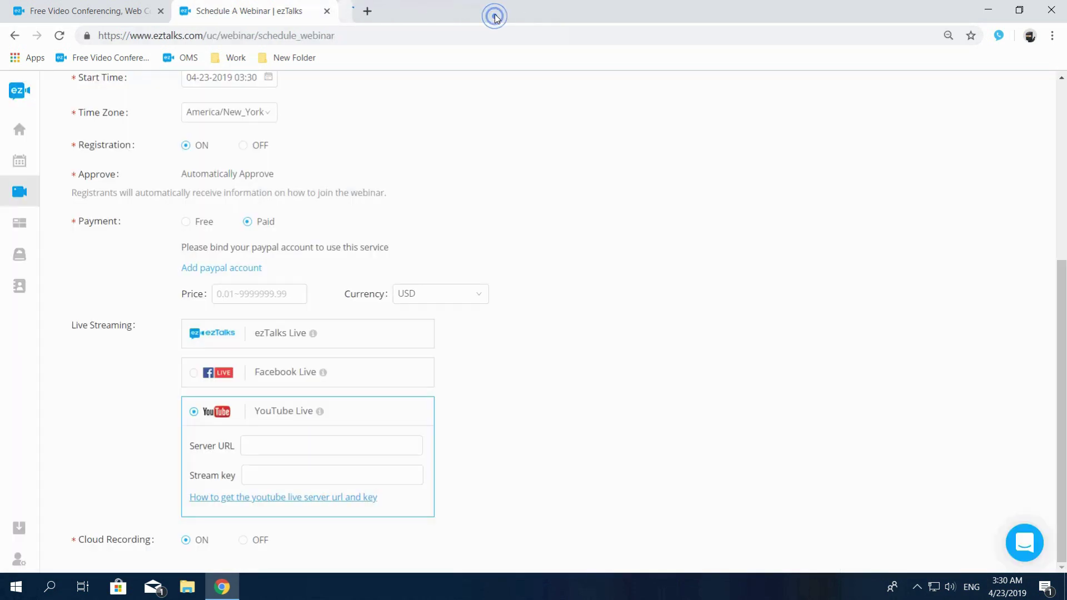
click(194, 374)
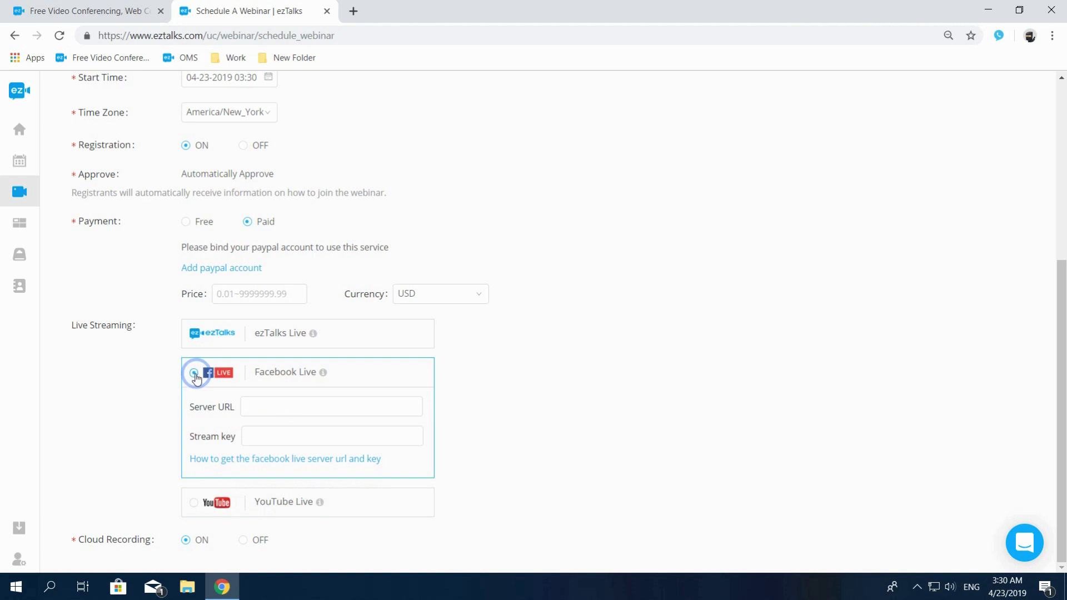
mouse_move(322, 375)
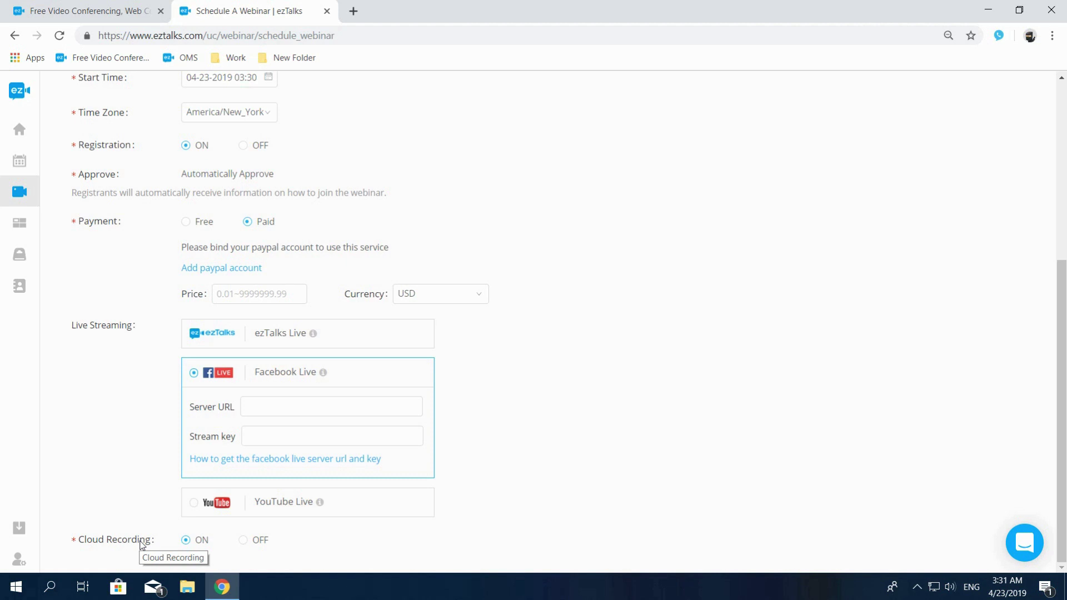
Step: Show the Waiting Room settings and place the cursor in the Agenda text after OBJECTIVE
scroll(140, 545, up, 5)
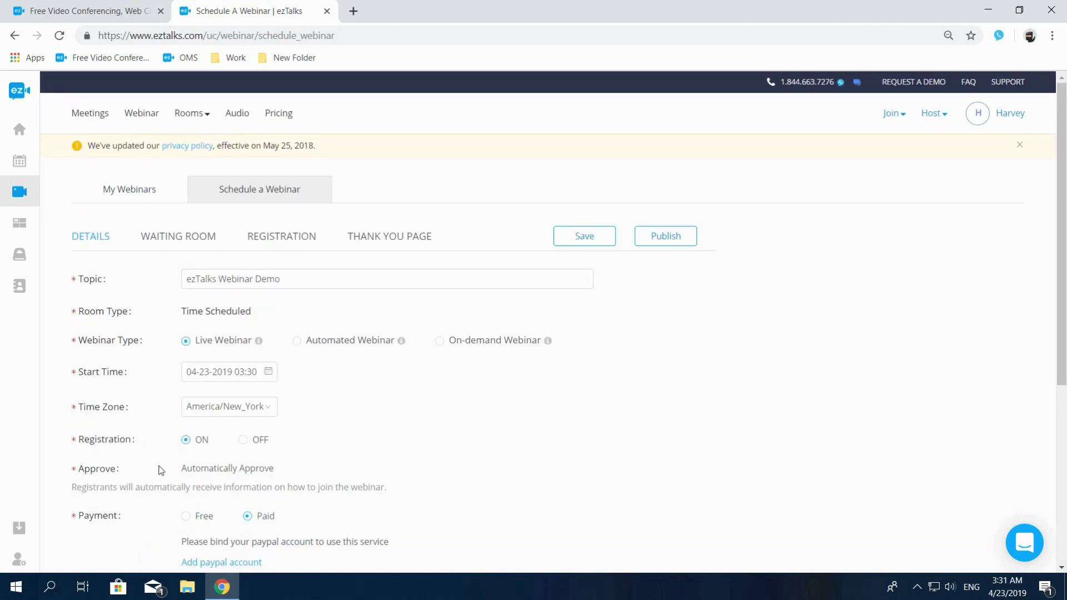
click(177, 243)
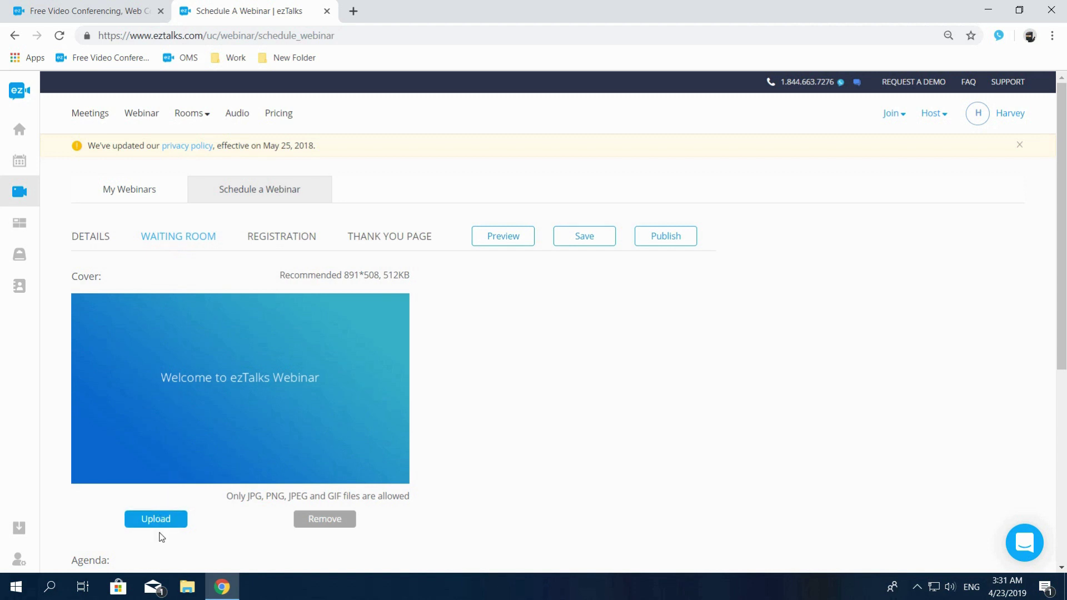
scroll(161, 537, down, 6)
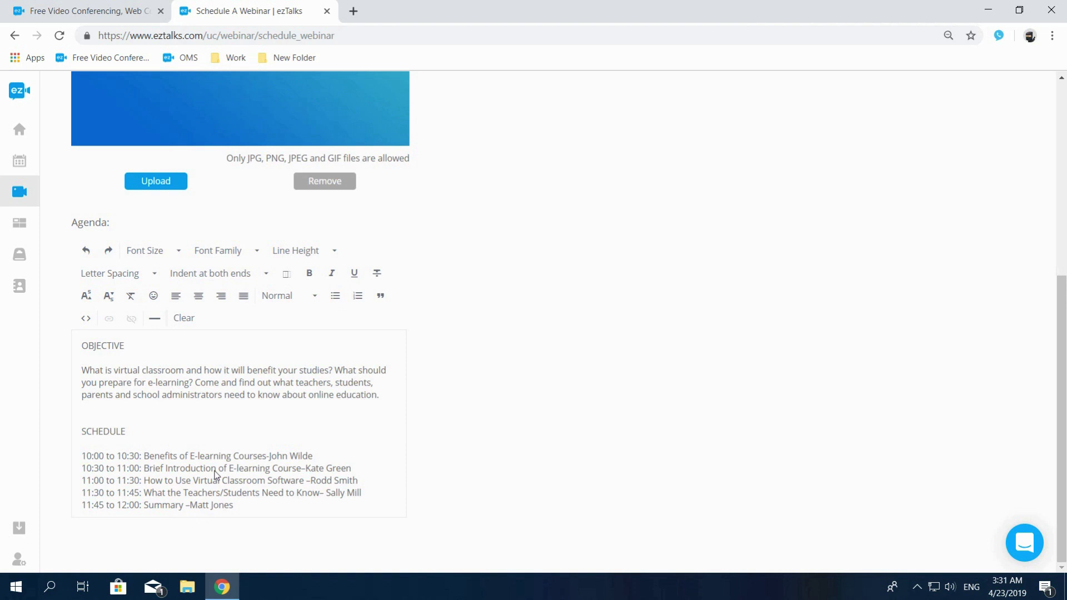
click(159, 346)
Step: On the Registration tab, add Phone Number and Company Name as optional fields
scroll(160, 346, up, 6)
click(277, 238)
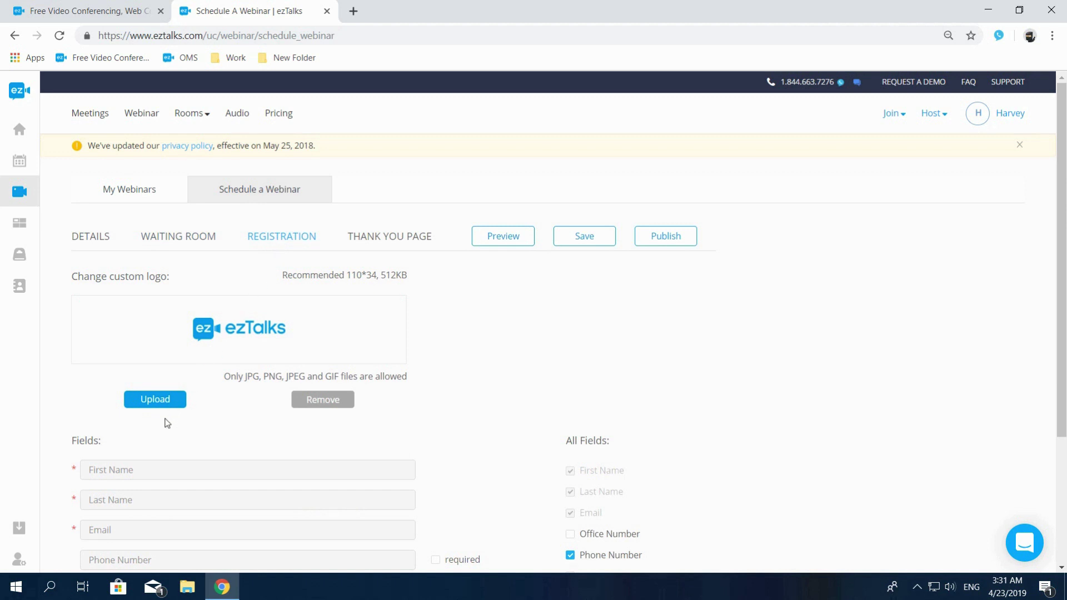
scroll(167, 424, down, 3)
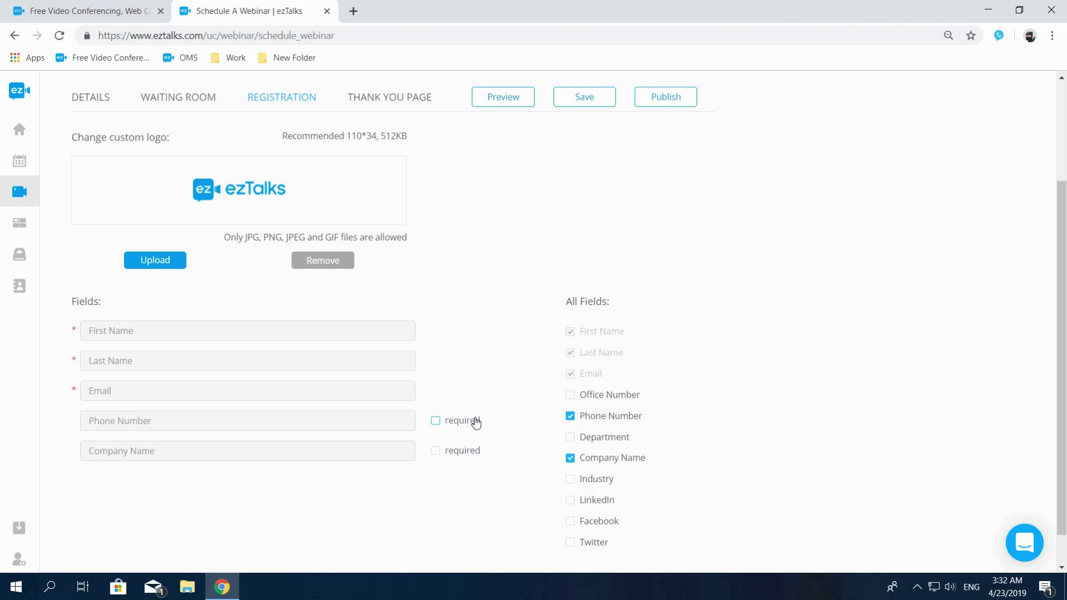
Step: Show the Thank You Page message and place the cursor at the end of the contact line
click(407, 99)
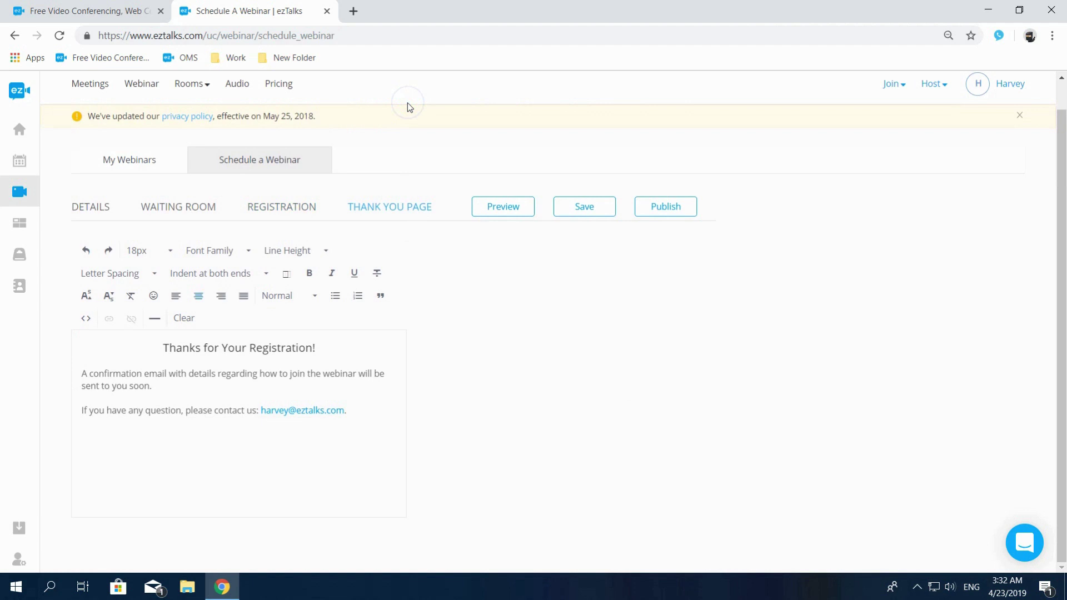
click(353, 412)
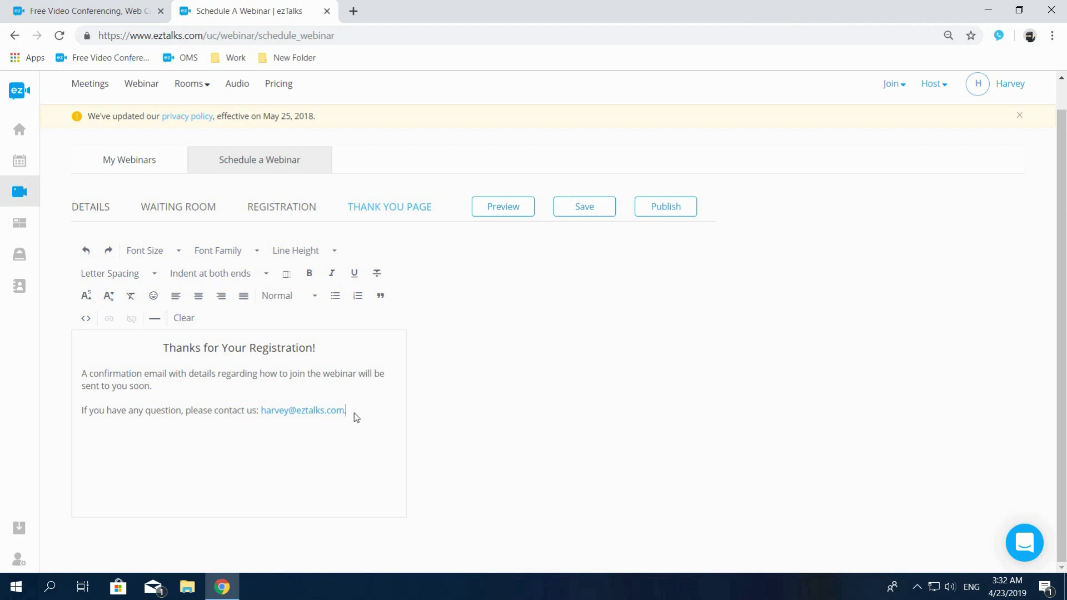
click(500, 208)
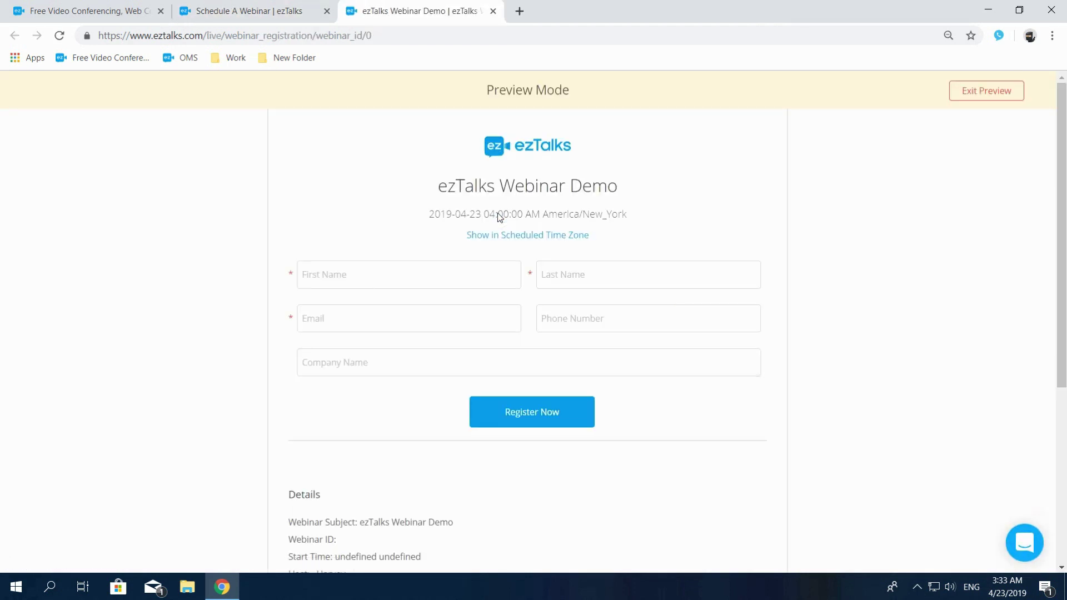
scroll(511, 242, down, 5)
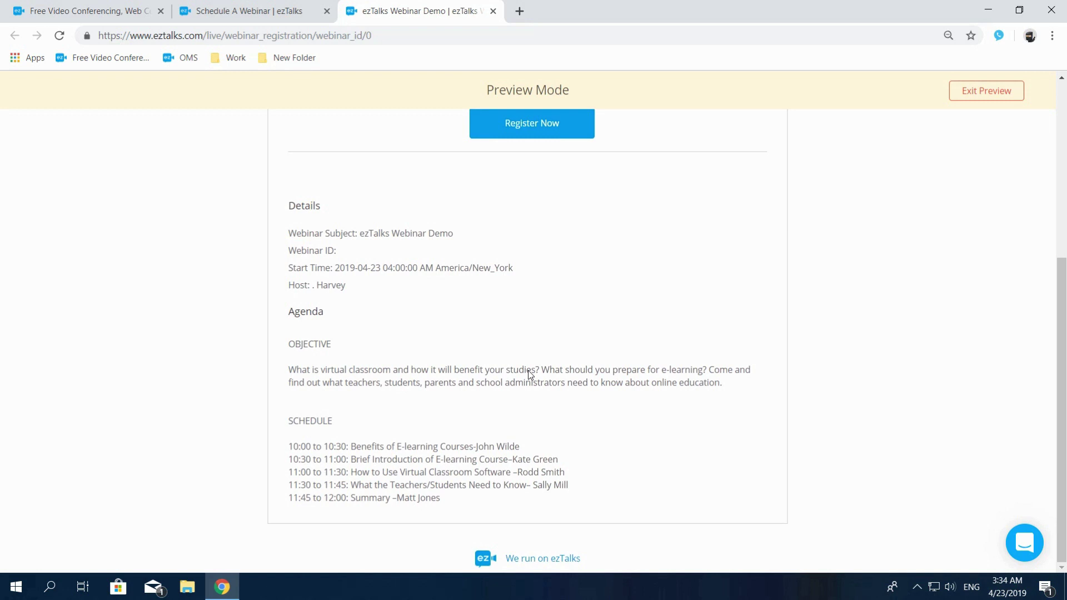
click(981, 98)
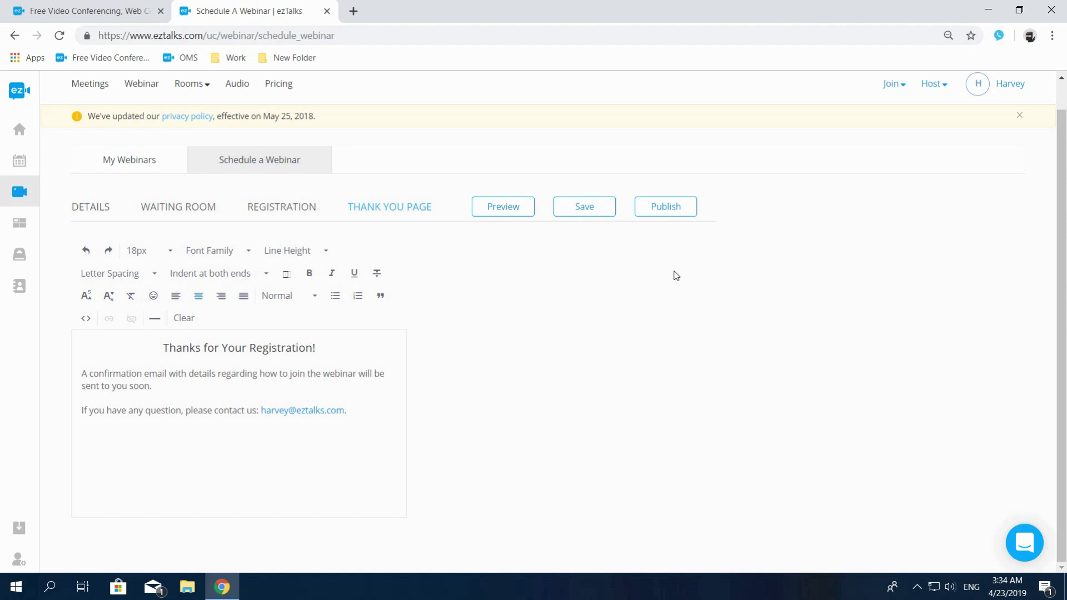
Step: Publish 'ezTalks Webinar Demo' and go back to the My Webinars list
click(666, 212)
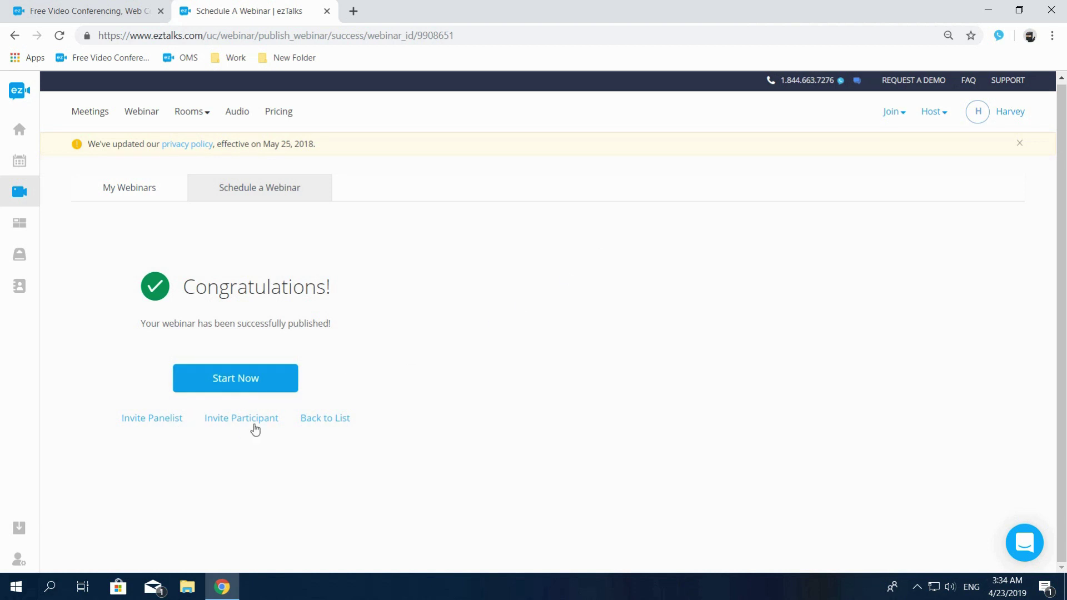
click(319, 425)
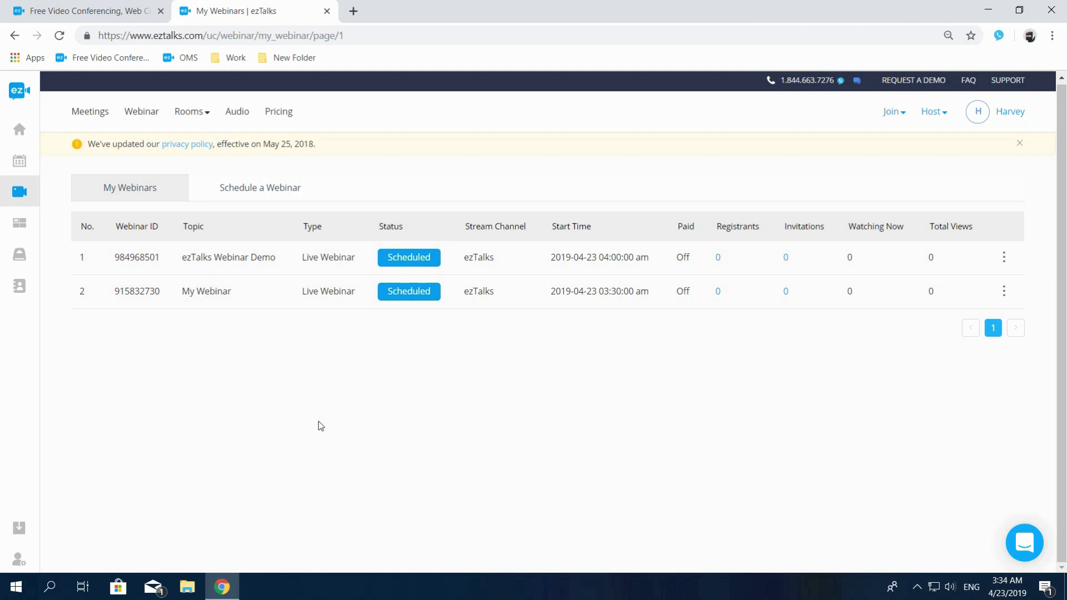
Step: Show the actions menu for the 'ezTalks Webinar Demo' row
right_click(283, 259)
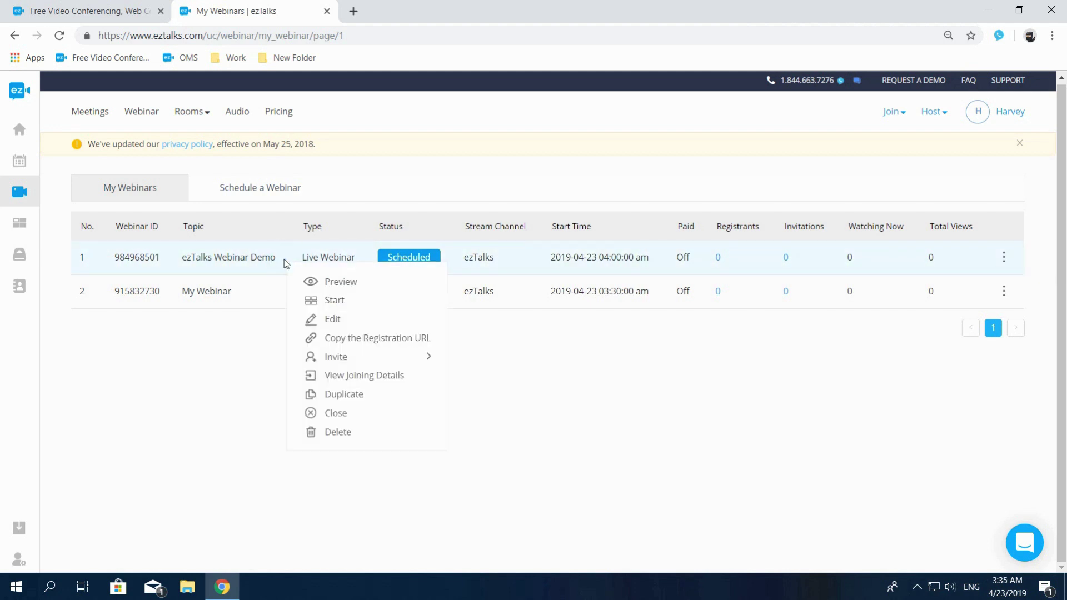
click(1004, 259)
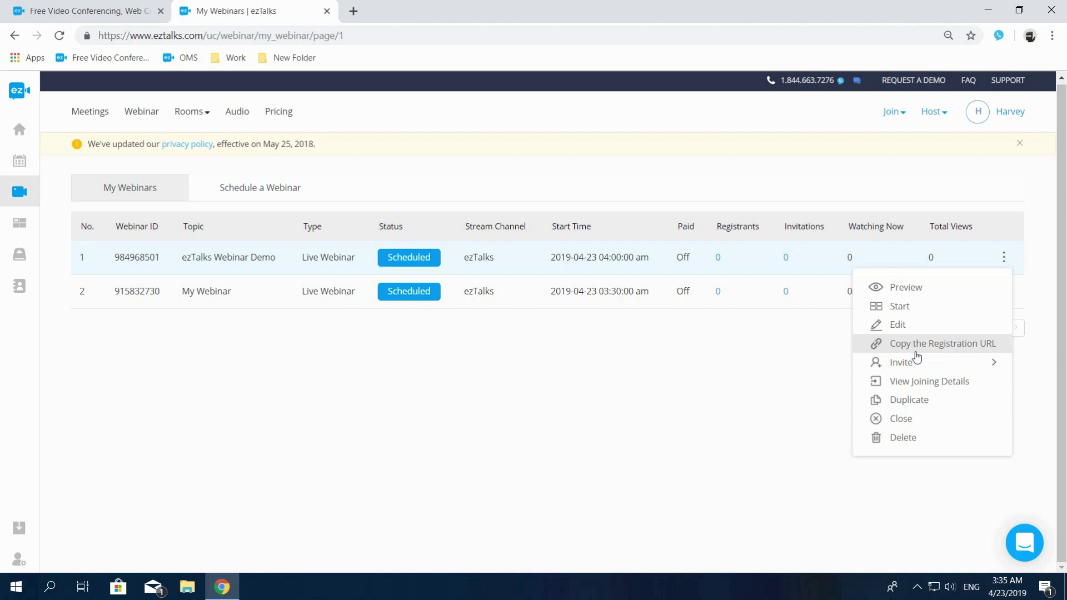
Step: Reveal the Invite submenu offering Panelist or Participant for ezTalks Webinar Demo
mouse_move(914, 364)
mouse_move(914, 368)
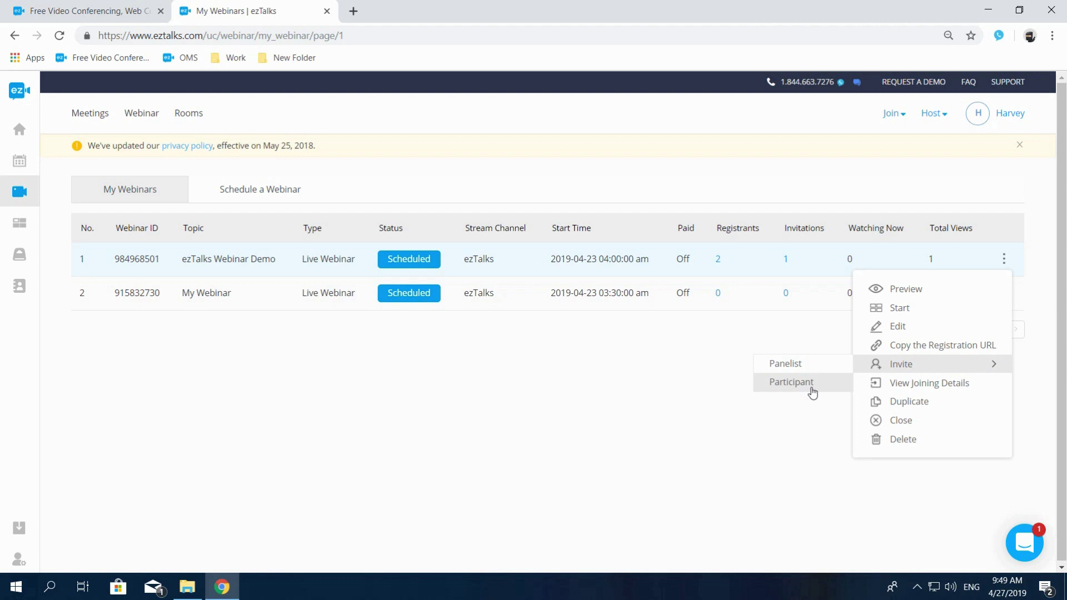
Step: Invite a participant to ezTalks Webinar Demo by e-mail, entering the invitee's address
click(812, 392)
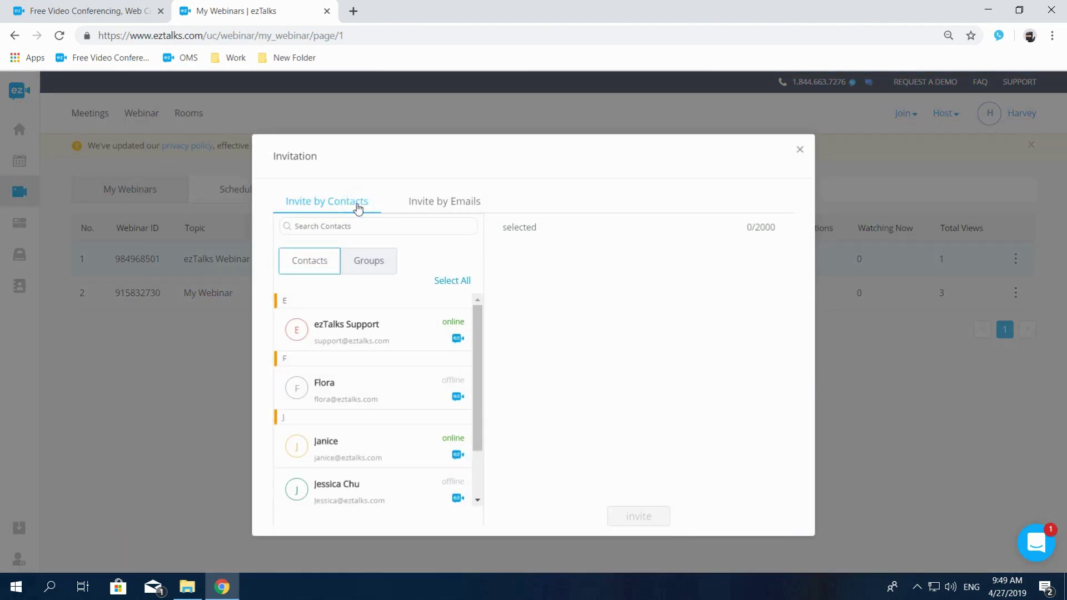
click(352, 339)
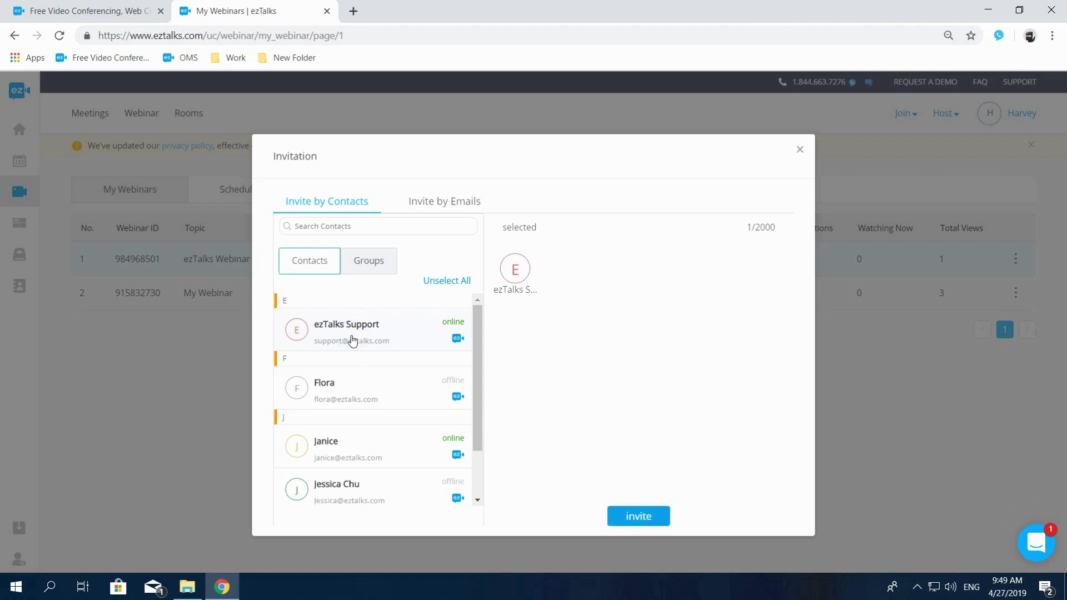
click(438, 209)
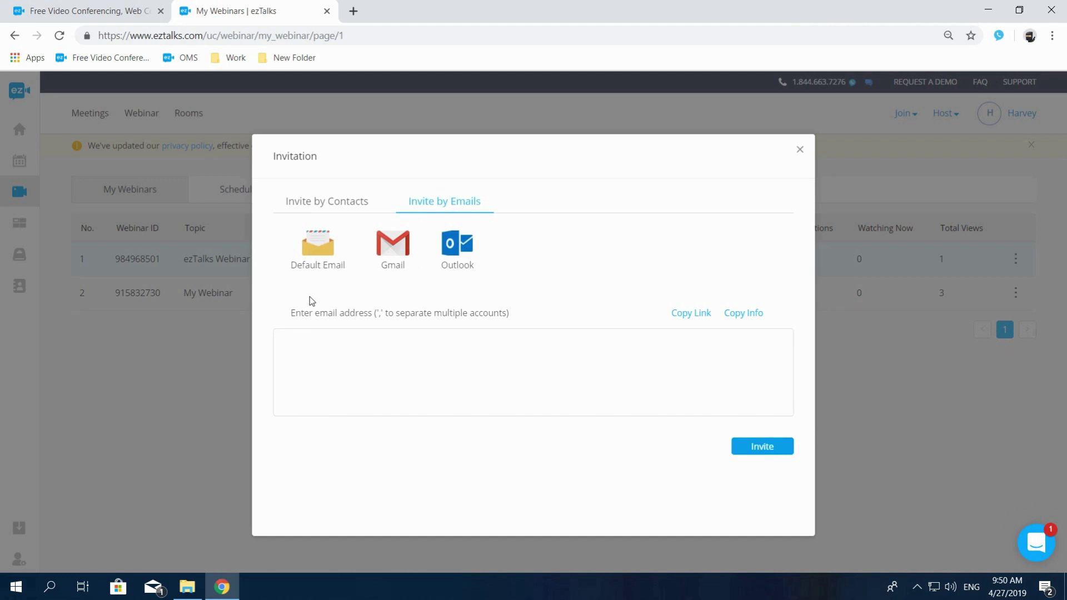
click(301, 345)
click(760, 448)
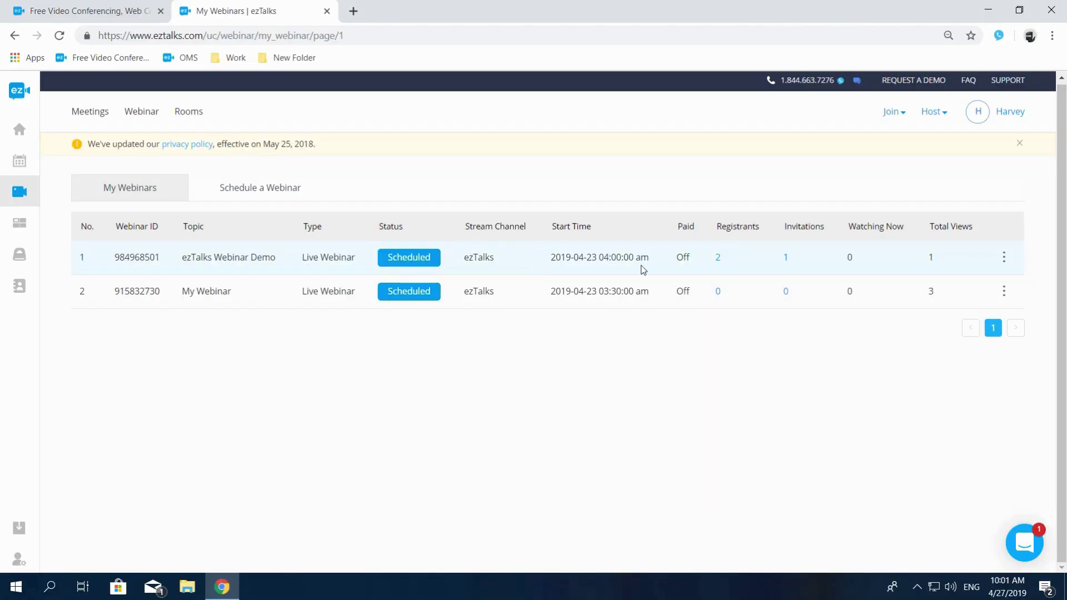
Step: In the Registrants list of ezTalks Webinar Demo, set the first registrant as Panelist
click(718, 259)
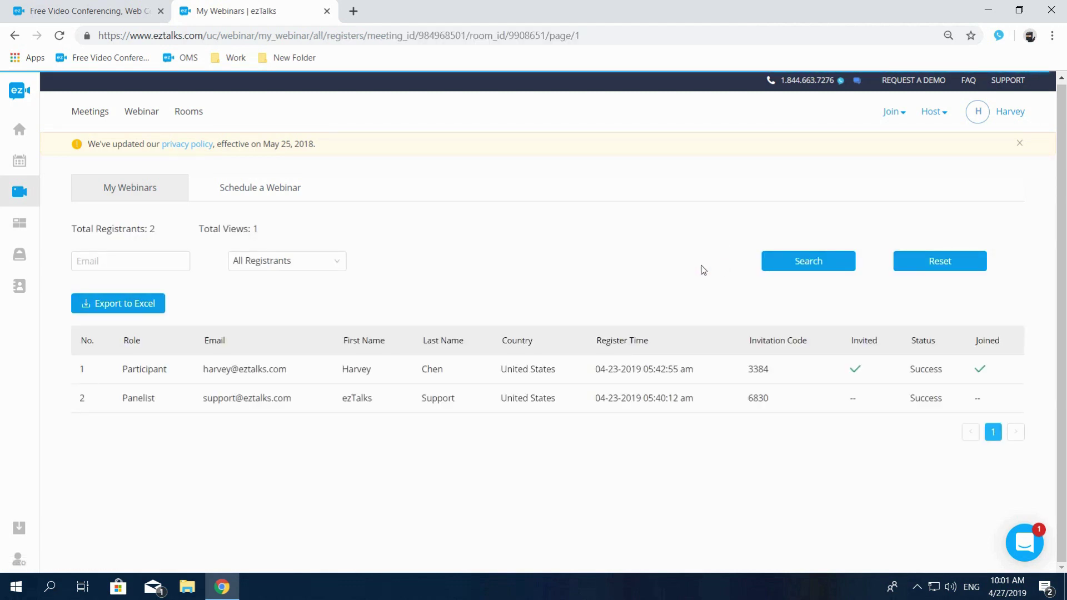
right_click(286, 379)
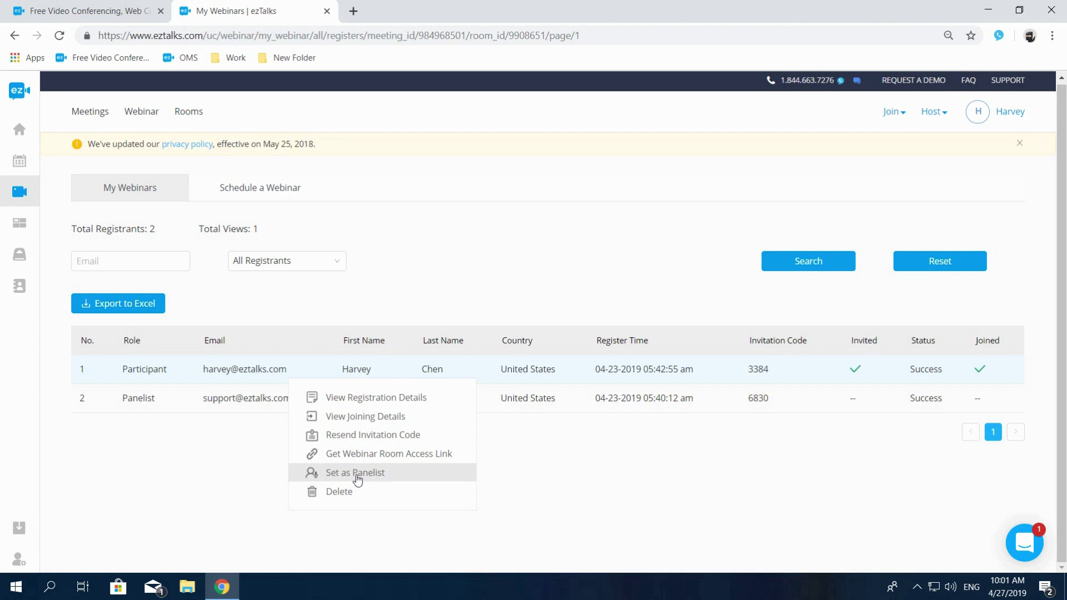
click(357, 473)
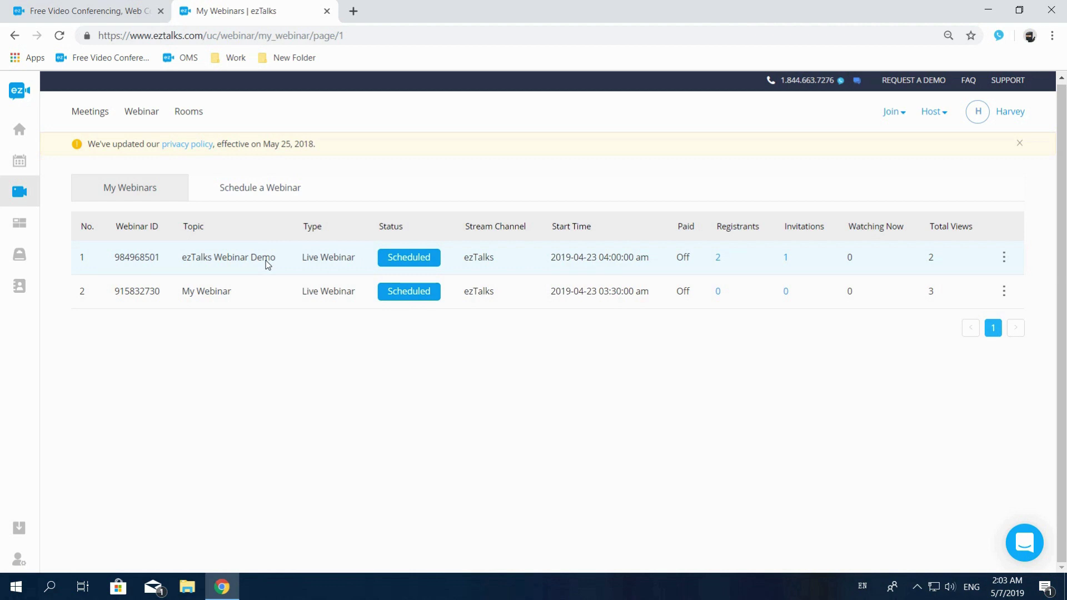
Step: Start ezTalks Webinar Demo from the webinar list and allow the browser to open ezTalks-Launcher
right_click(268, 264)
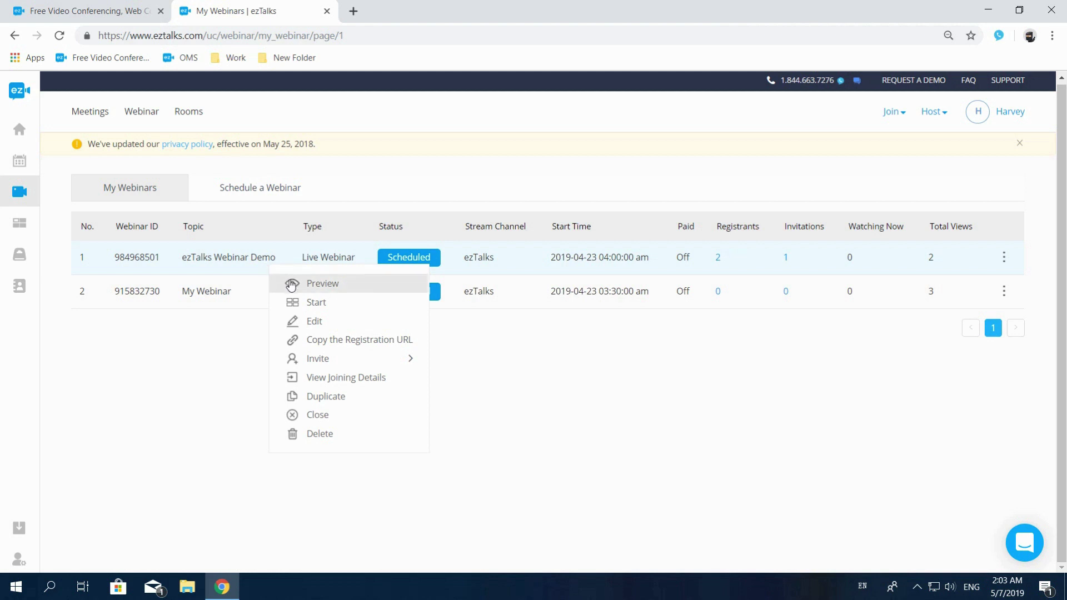
click(316, 304)
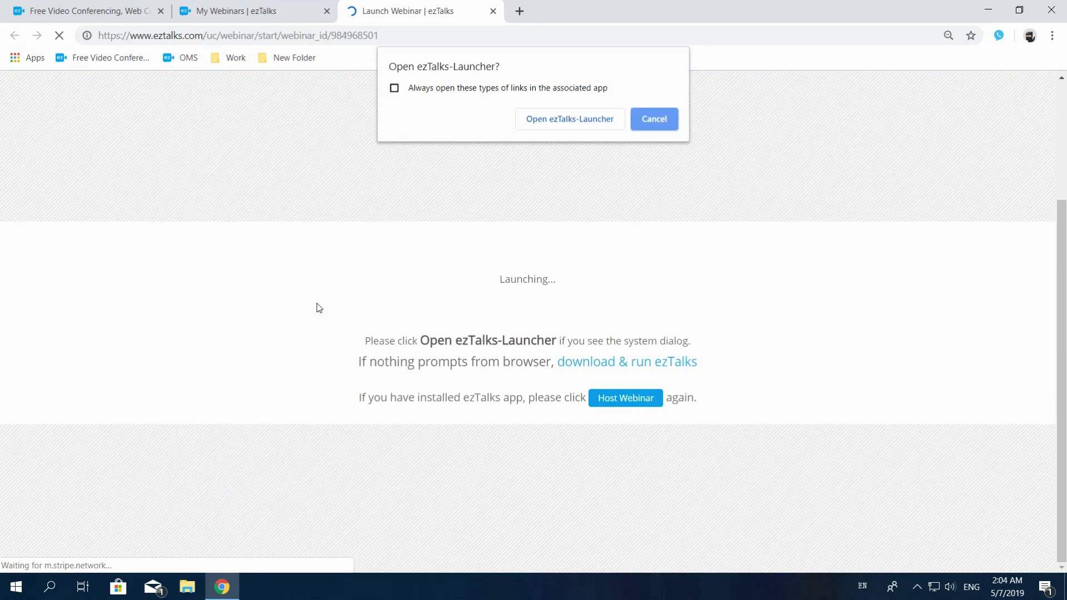
click(564, 124)
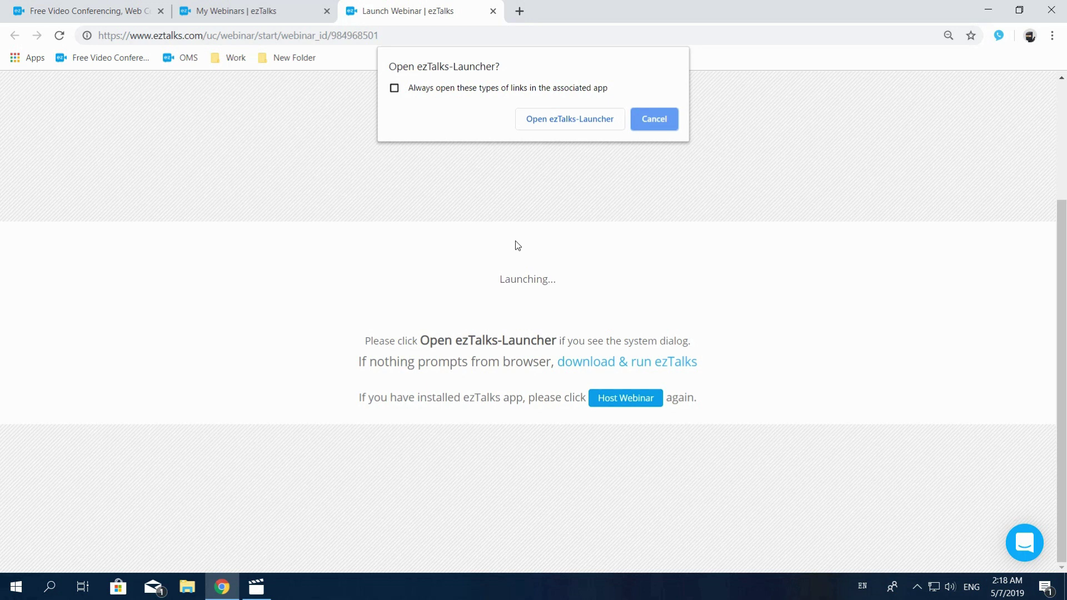
Step: Go to the footer of the ezTalks homepage tab and open the Download page
click(90, 13)
scroll(367, 228, down, 20)
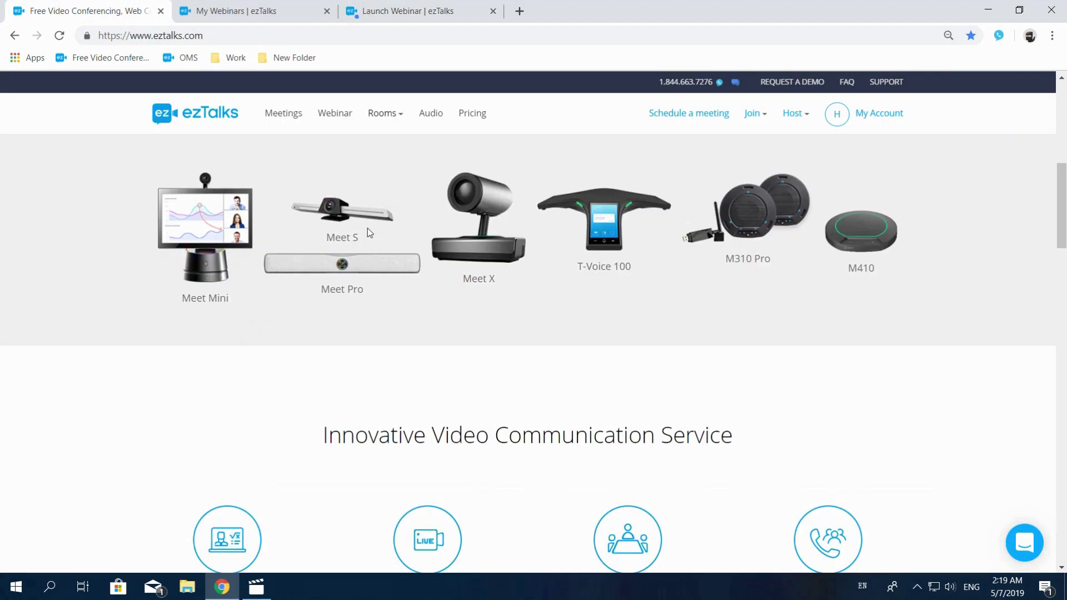
scroll(368, 227, down, 15)
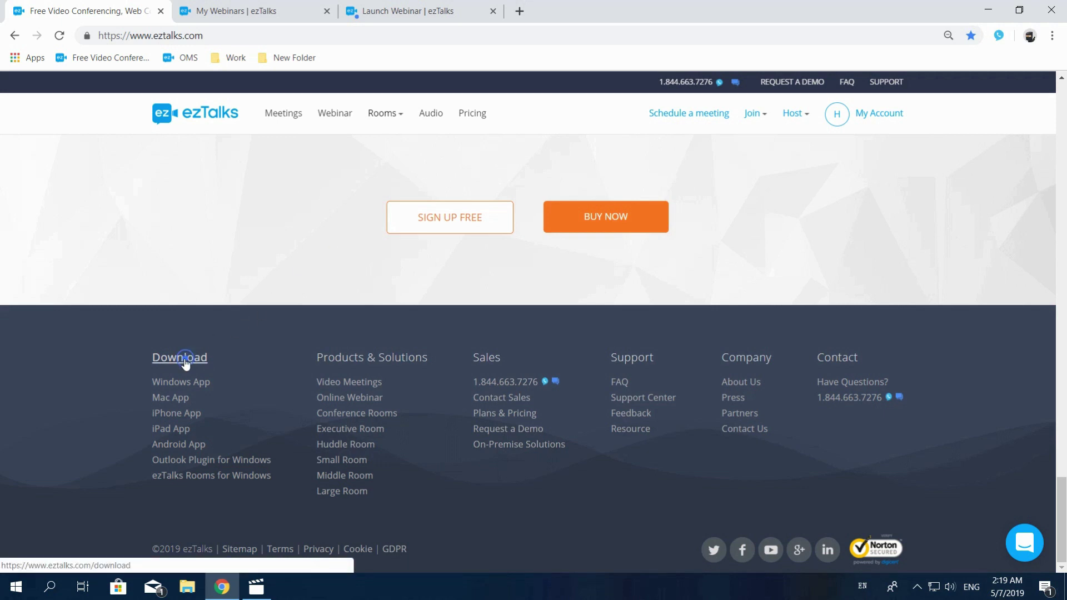
click(186, 364)
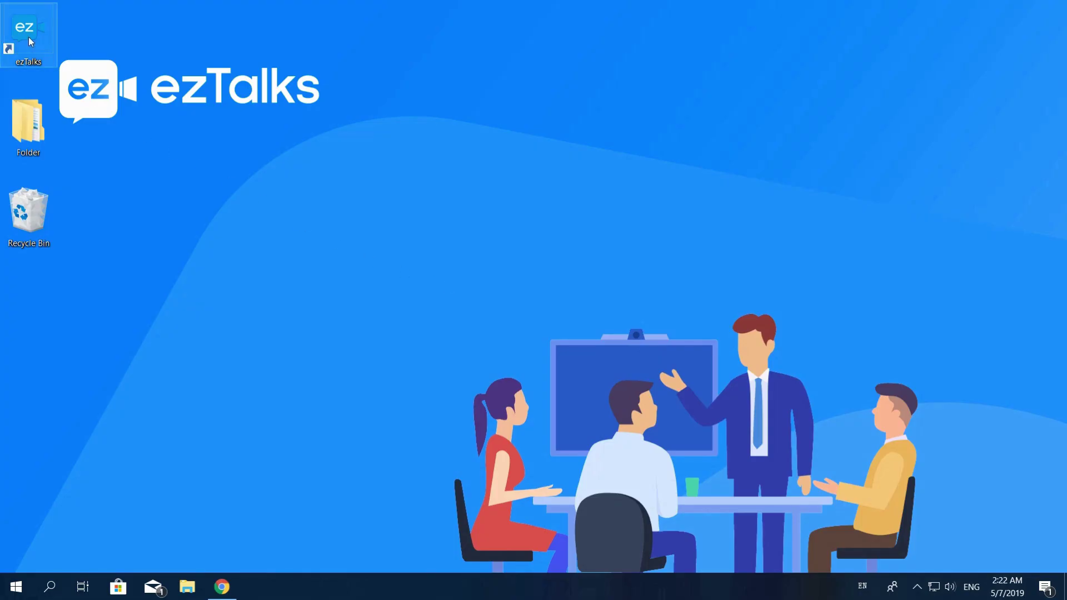
Step: Launch the ezTalks desktop app, sign in, and start ezTalks Webinar Demo using this computer
double_click(28, 37)
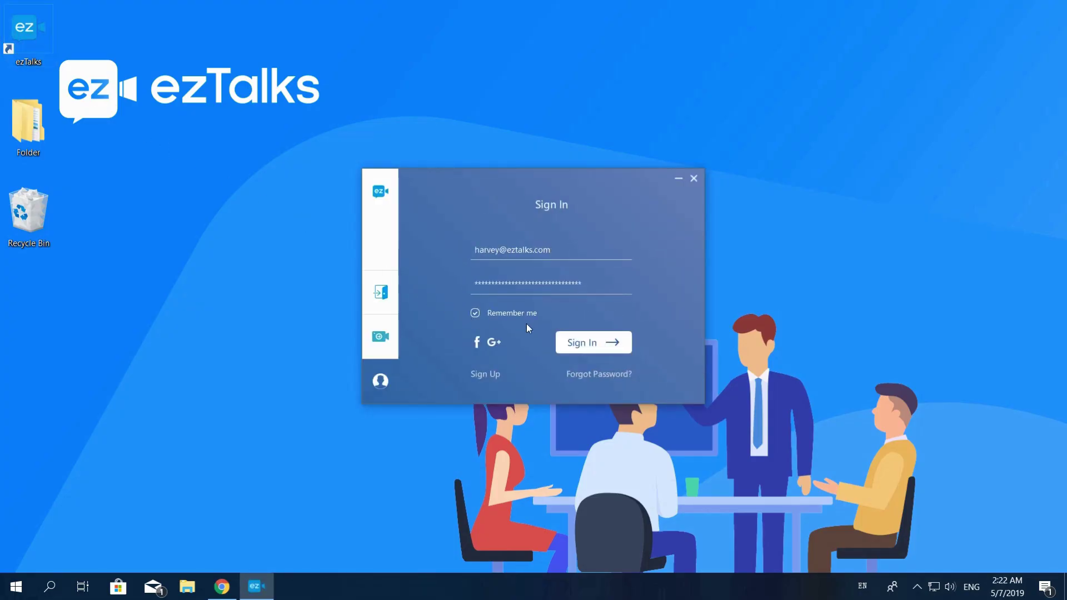
click(587, 340)
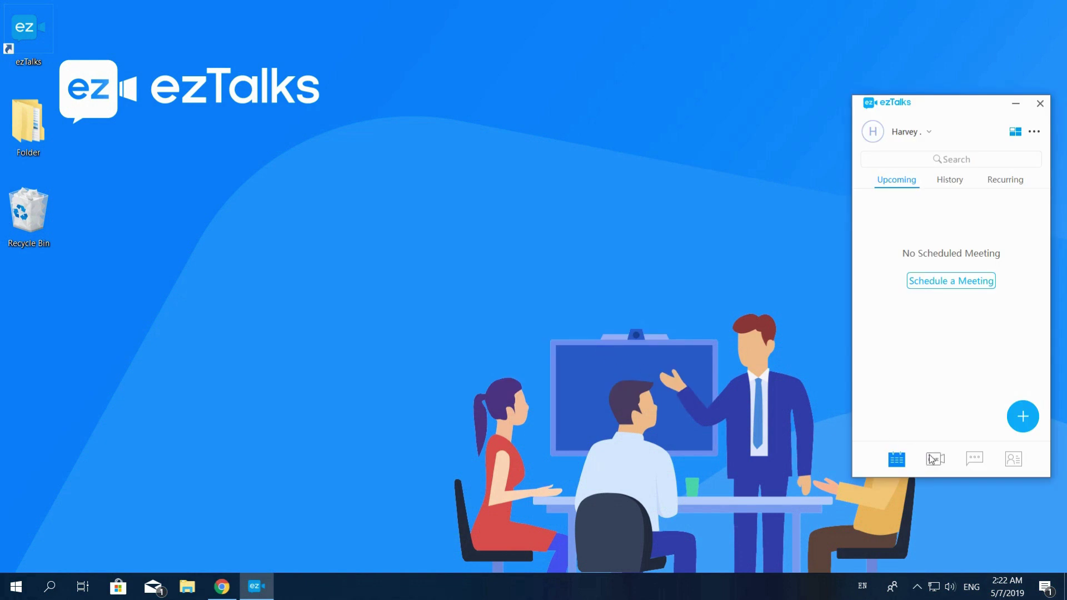
click(933, 460)
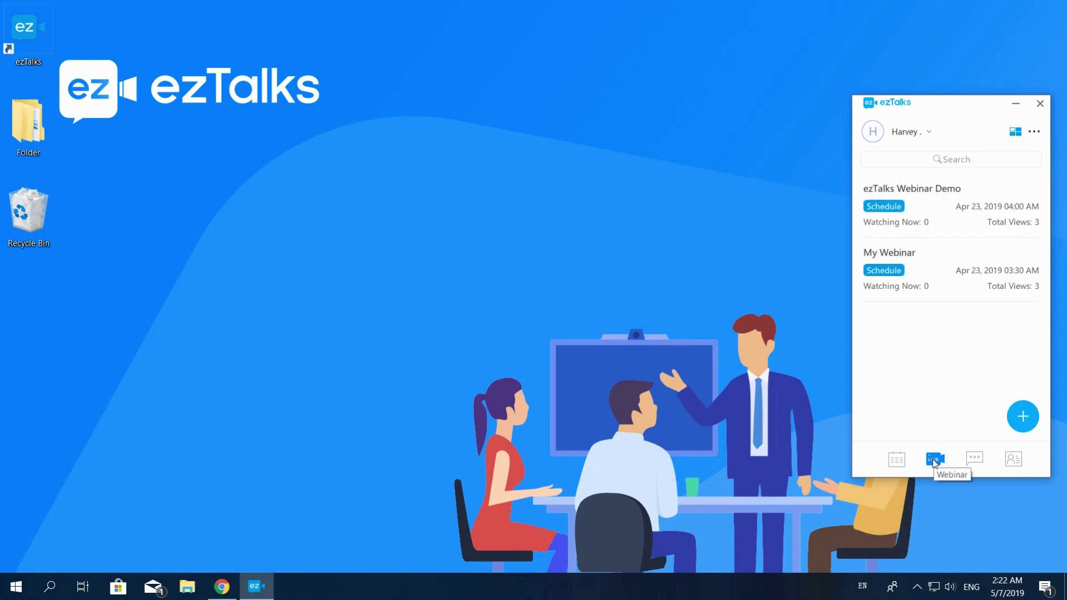
right_click(909, 216)
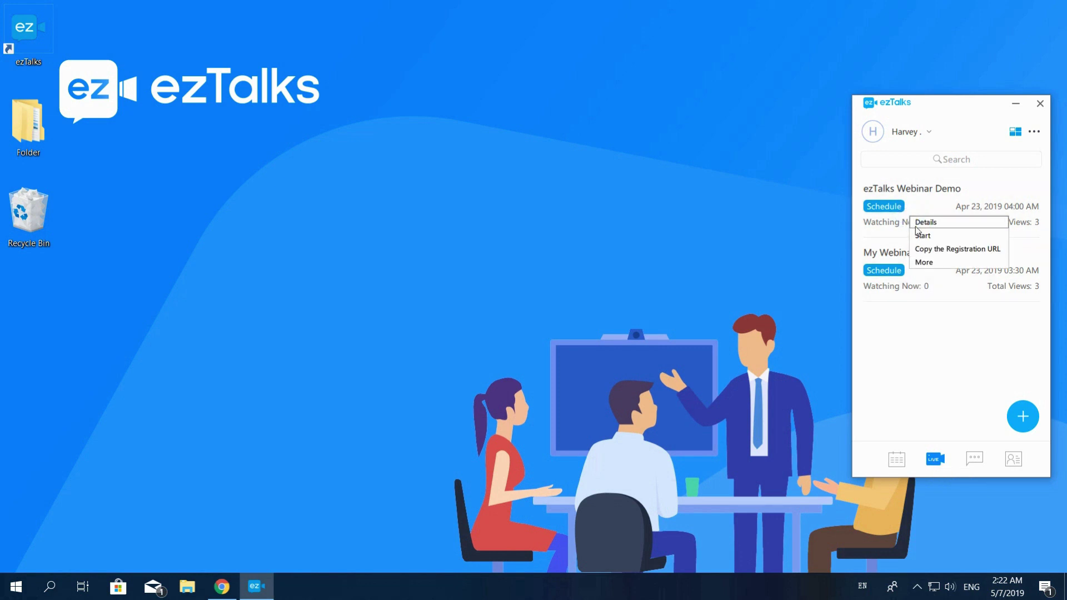
click(921, 240)
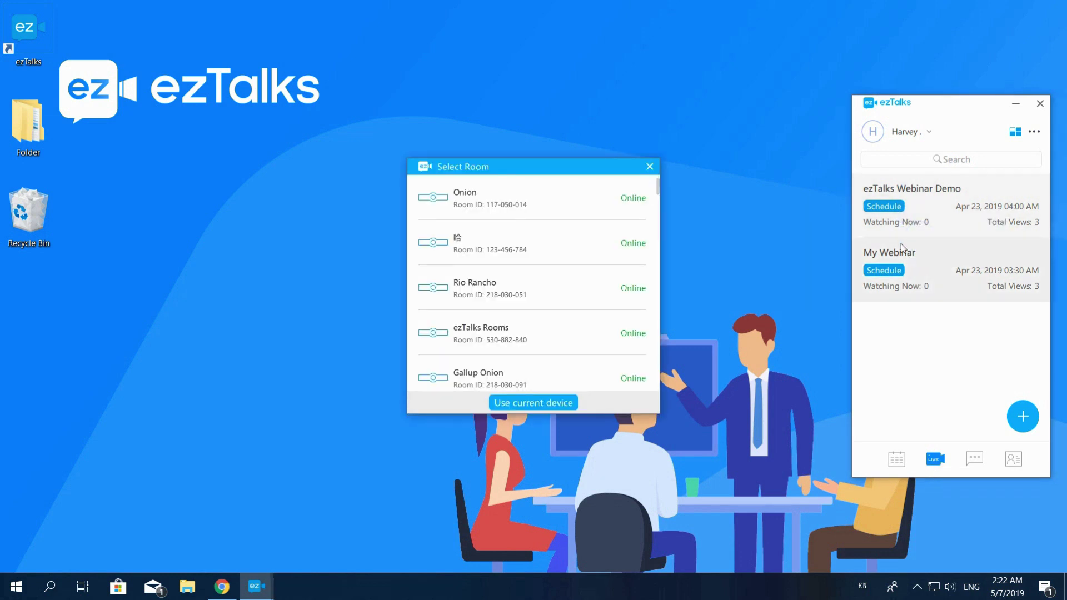
click(538, 405)
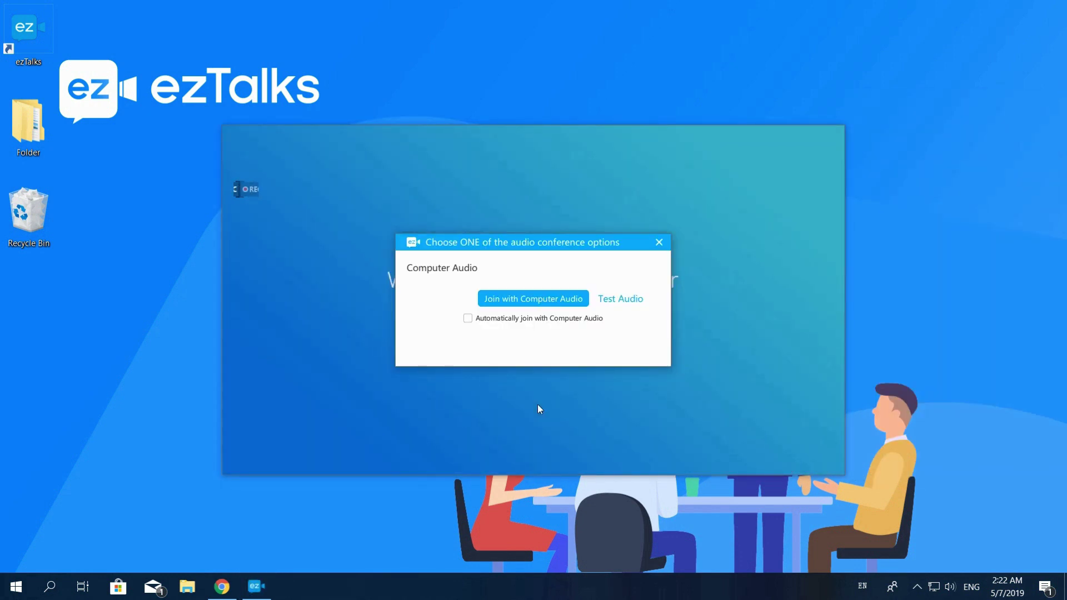